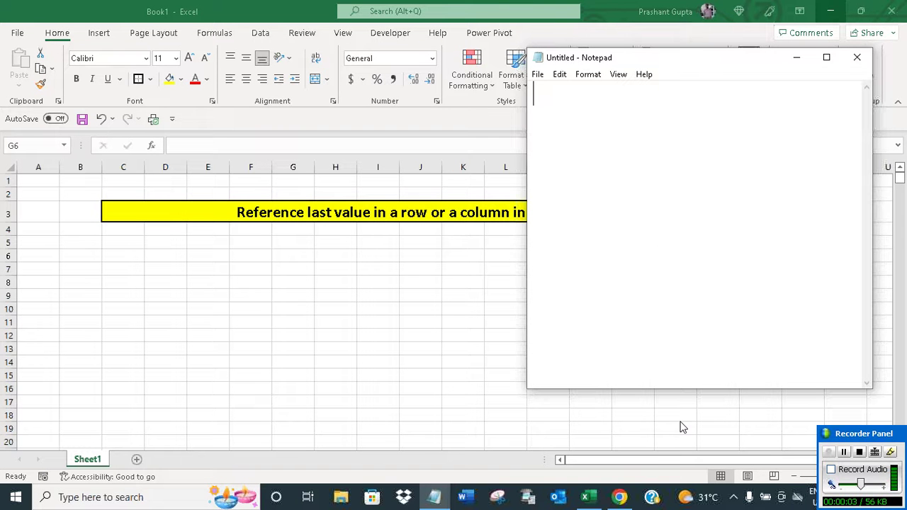
# Type a greeting and 'In this video, I will show, how to reference last value in a row or a column in Excel.'.
pyautogui.write('Hello,')
pyautogui.press('Return')
pyautogui.press('Return')
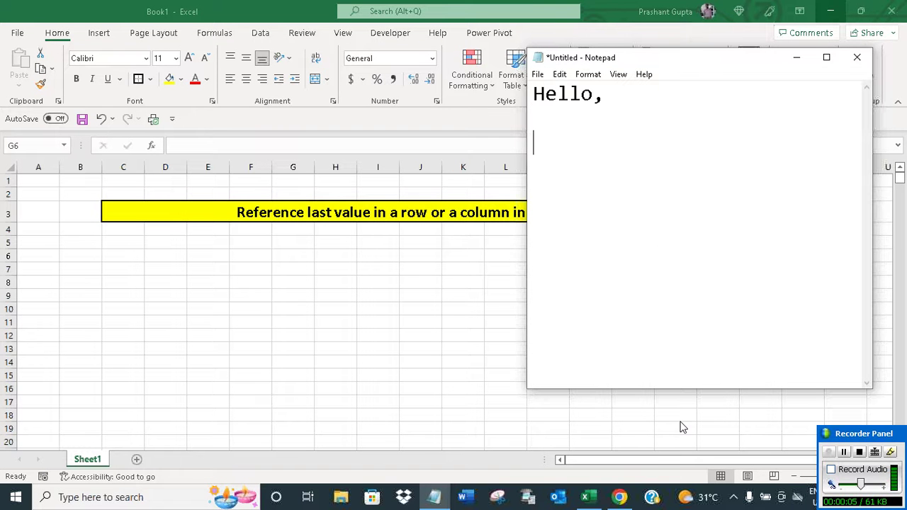
pyautogui.write('In this video')
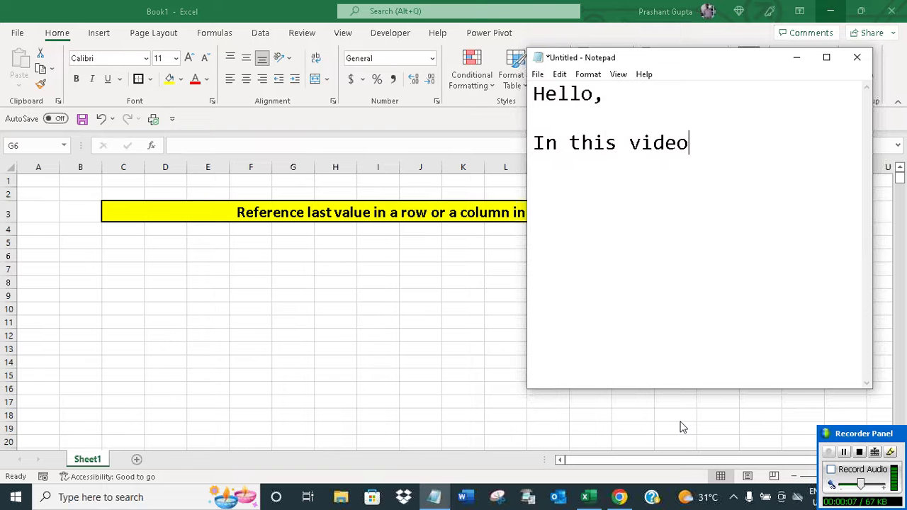
pyautogui.write(', I will sh')
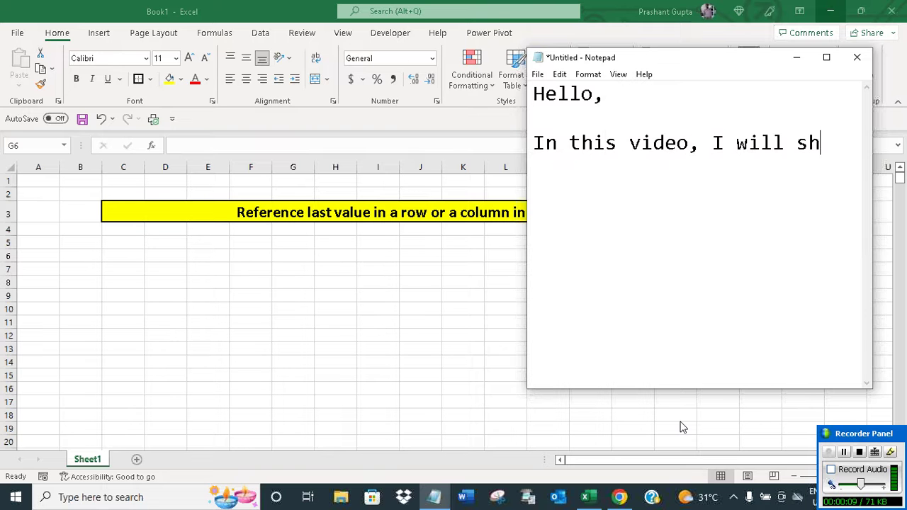
pyautogui.write('ow,')
pyautogui.press('Return')
pyautogui.write('how to refe')
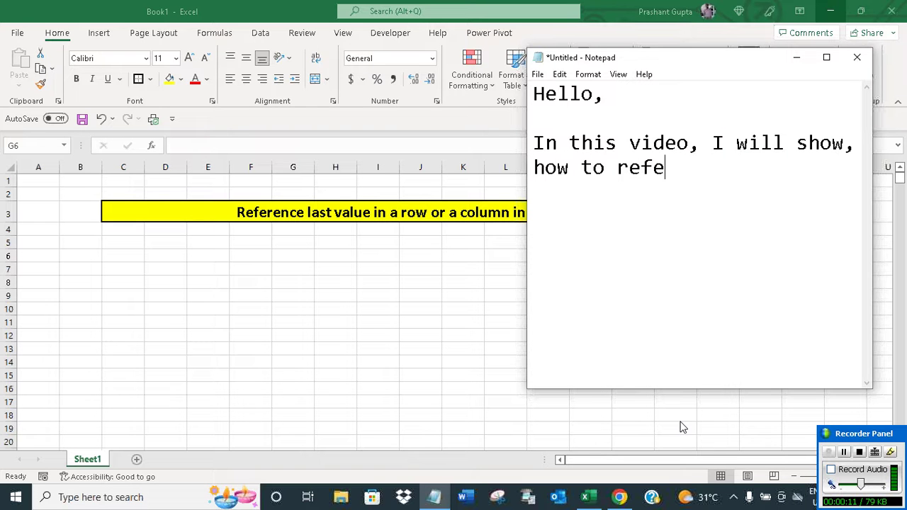
pyautogui.write('rence last ')
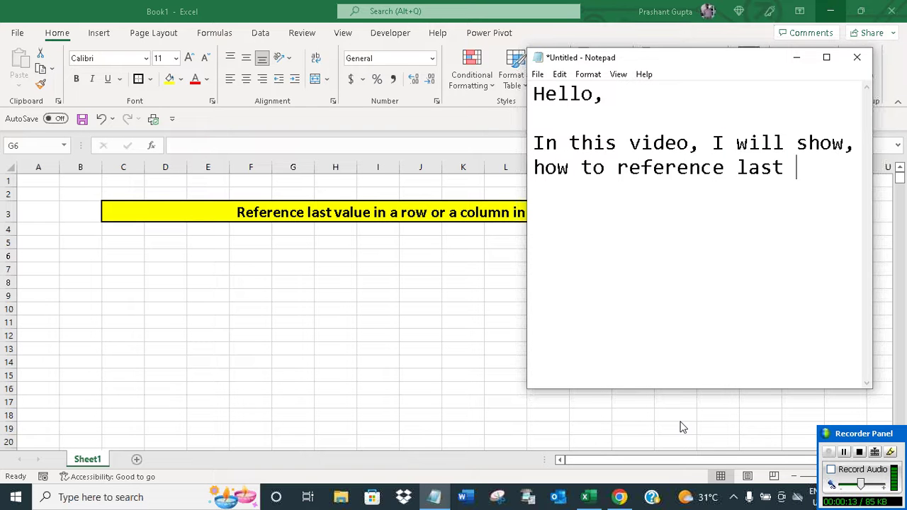
pyautogui.write('value in a row')
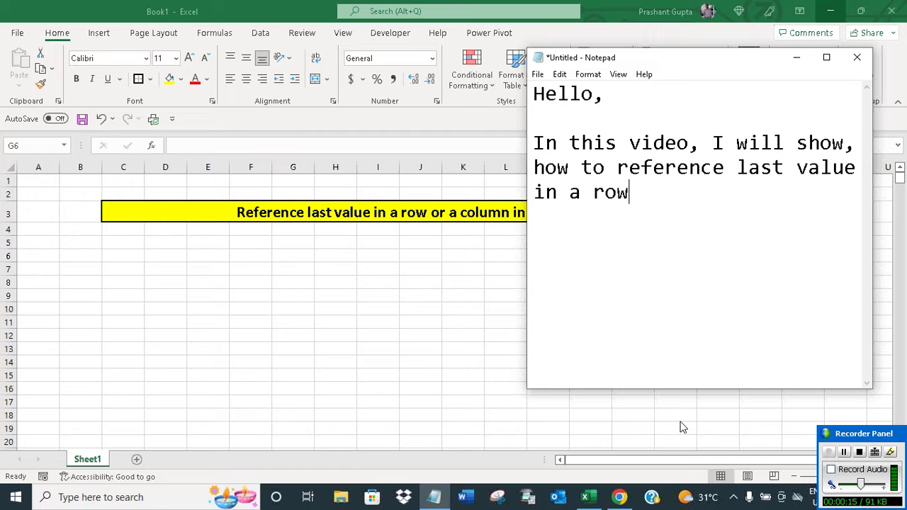
pyautogui.write(' or a column i')
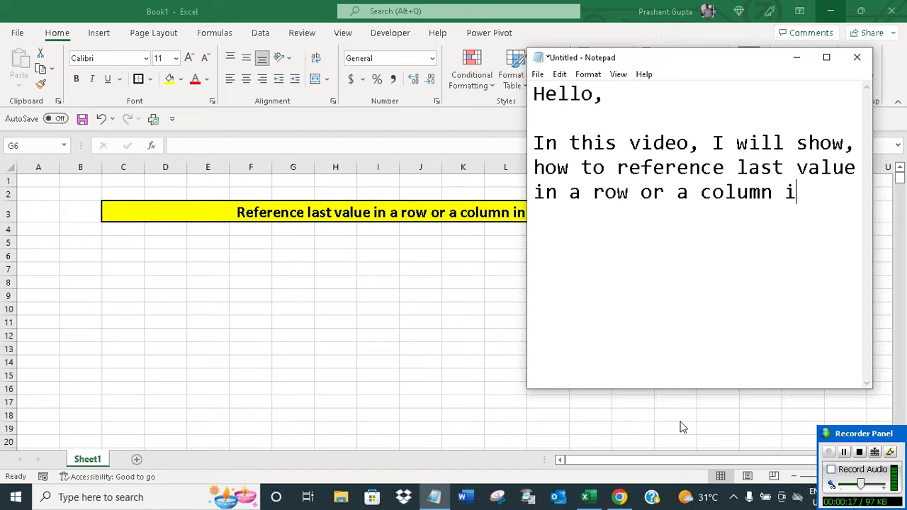
pyautogui.write('n Excel.')
pyautogui.press('Return')
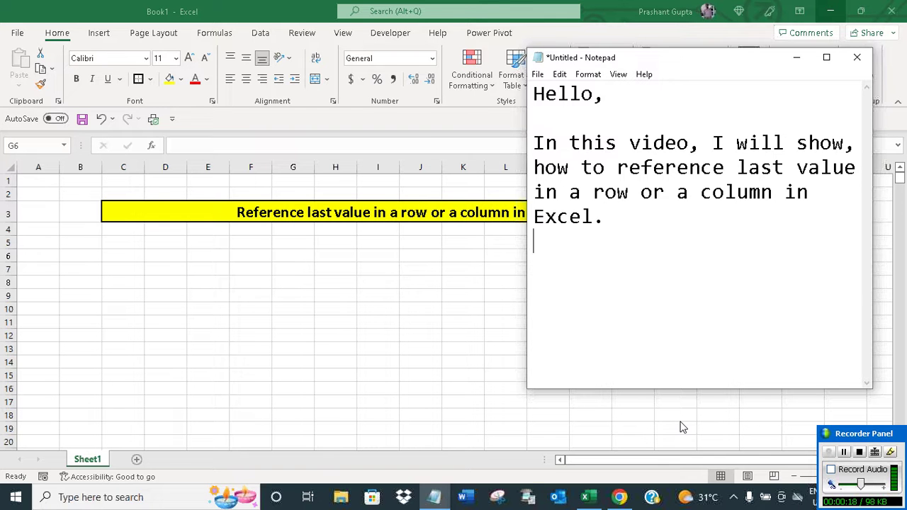
pyautogui.press('Return')
# Add 'So, let's do it.' and the row 15 paragraph ending 'let me show, how to get this done.'.
pyautogui.write("So, let's")
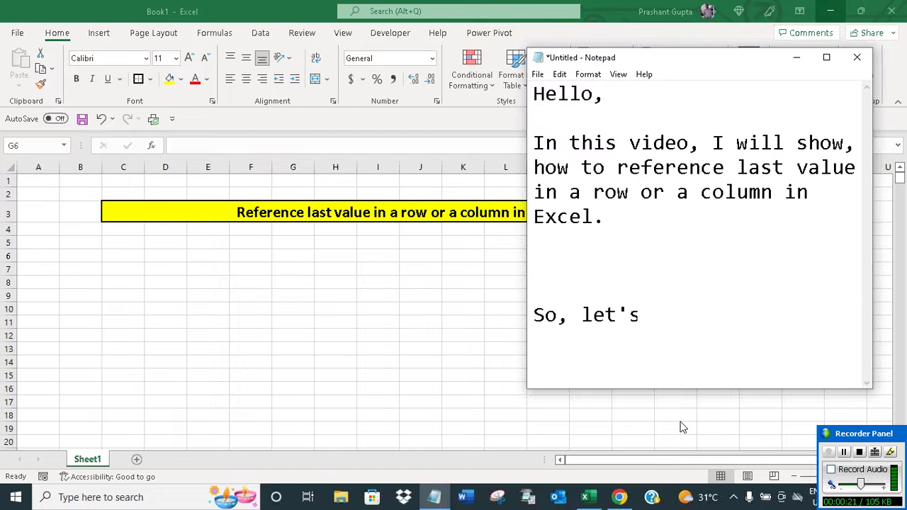
pyautogui.write(' do it.')
pyautogui.press('Return')
pyautogui.press('Return')
pyautogui.press('Return')
pyautogui.write('Suppose, w')
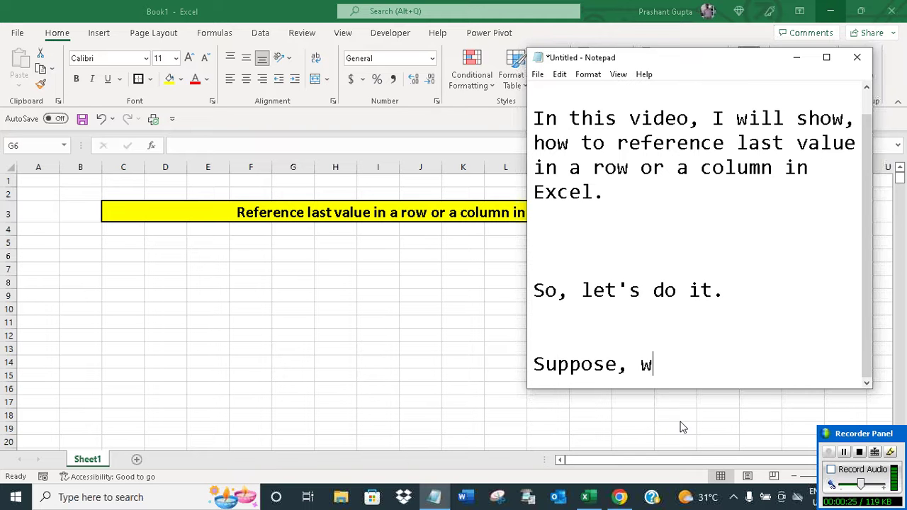
pyautogui.write('e want to ')
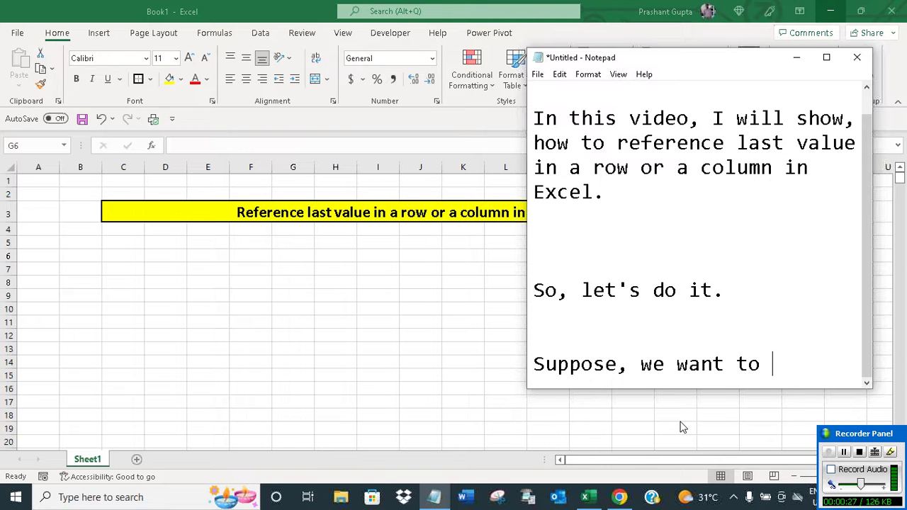
pyautogui.write('referen')
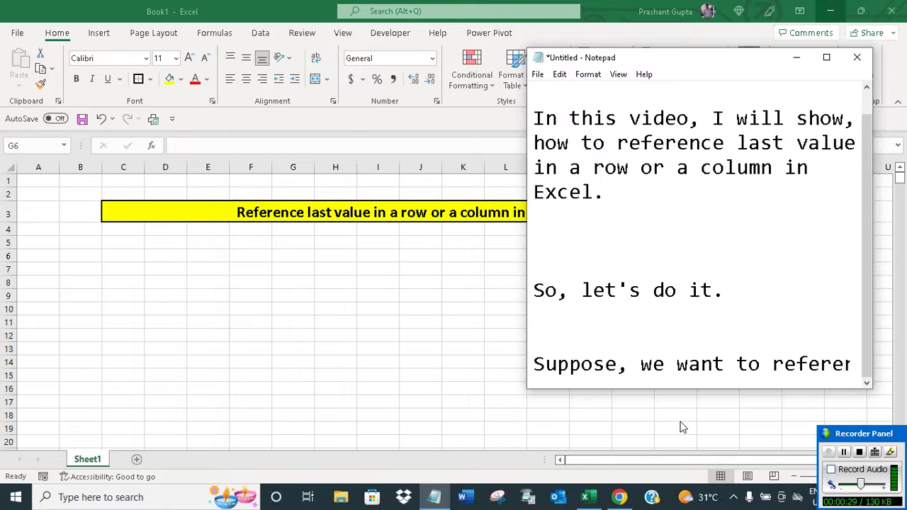
pyautogui.write('ce last value ')
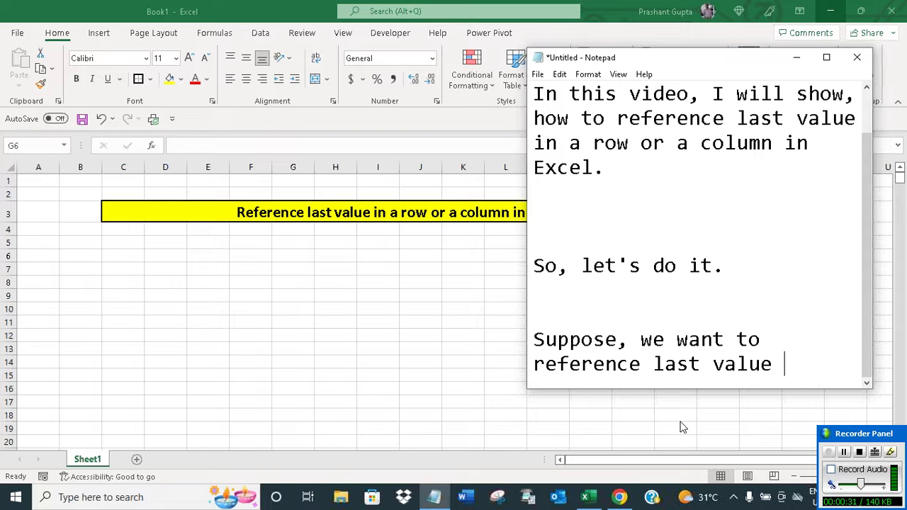
pyautogui.write('in row 1')
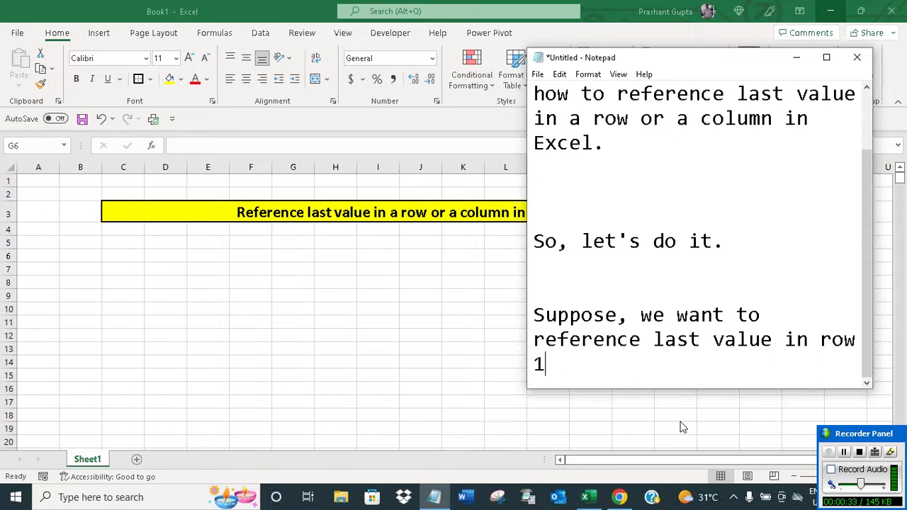
pyautogui.write('5.')
pyautogui.press('Return')
pyautogui.press('Return')
pyautogui.write('So, ')
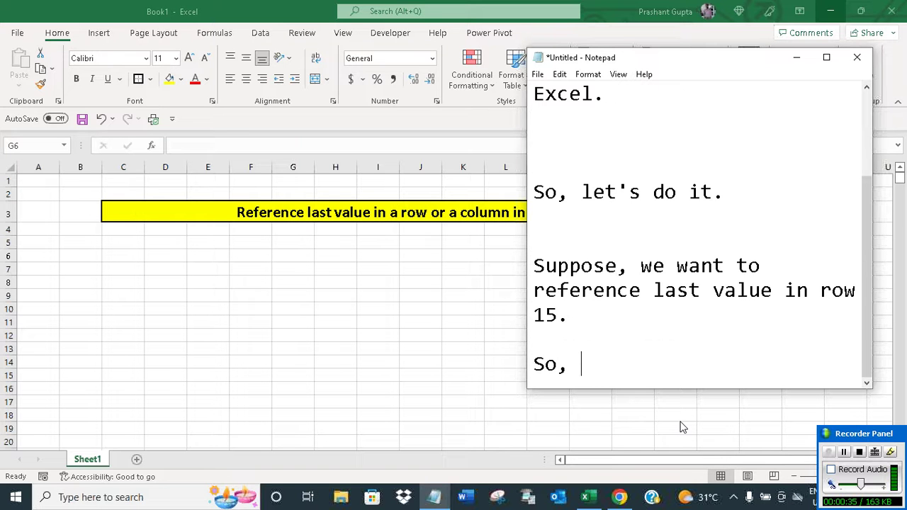
pyautogui.write('for that')
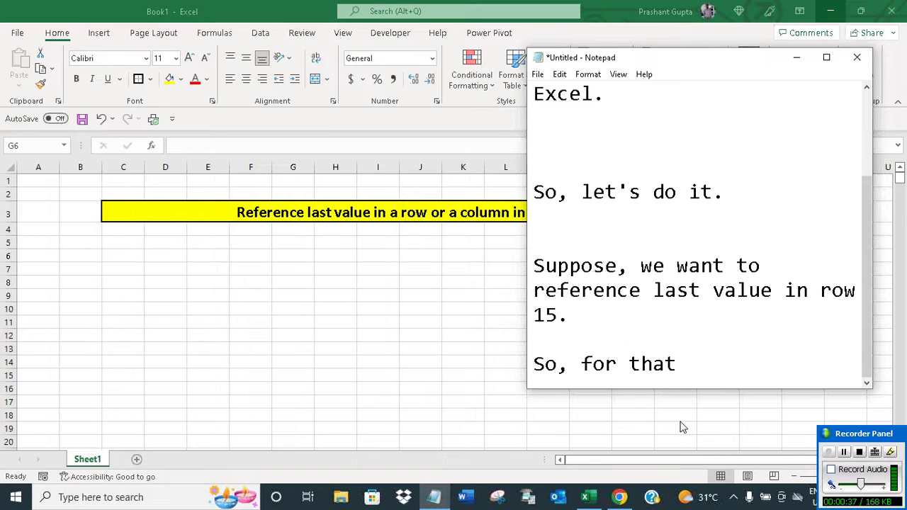
pyautogui.write('fw')
pyautogui.press('BackSpace')
pyautogui.press('BackSpace')
pyautogui.press('BackSpace')
pyautogui.press('BackSpace')
pyautogui.press('BackSpace')
pyautogui.press('BackSpace')
pyautogui.press('BackSpace')
pyautogui.press('BackSpace')
pyautogui.write('let me s')
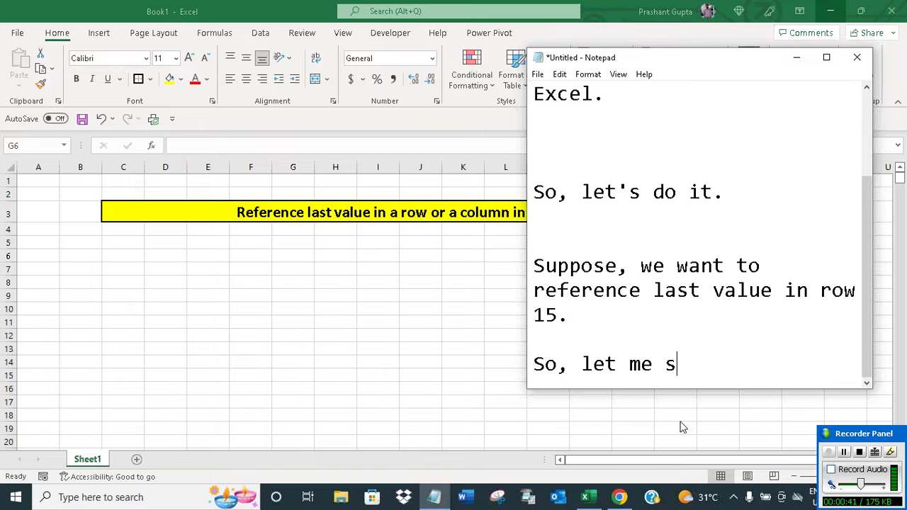
pyautogui.write('how, how to get t')
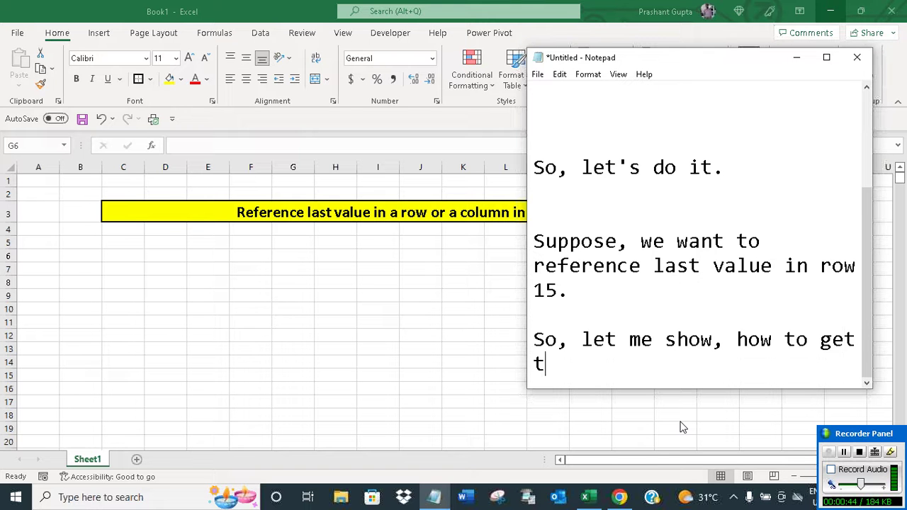
pyautogui.write('his done.')
pyautogui.press('Return')
pyautogui.press('Return')
pyautogui.press('Return')
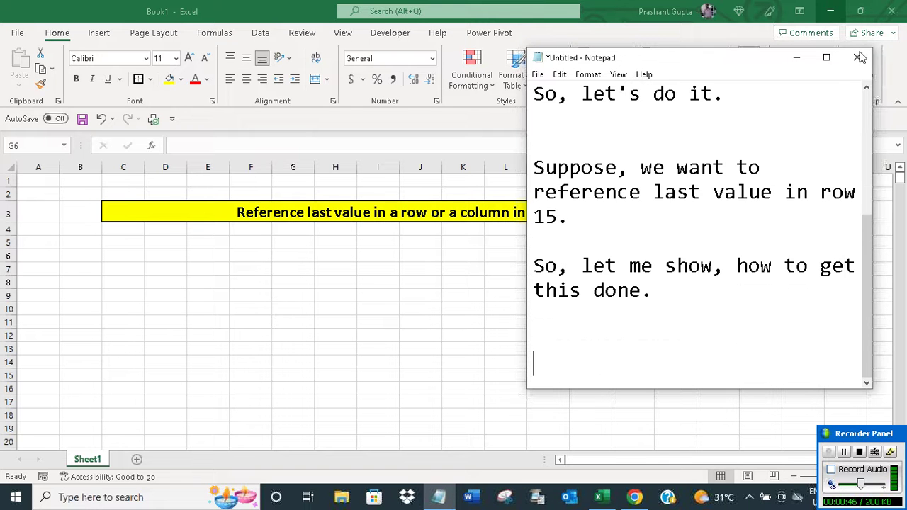
# Enter the label 'Reference of last value in row 15' in cell D6.
pyautogui.click(803, 60)
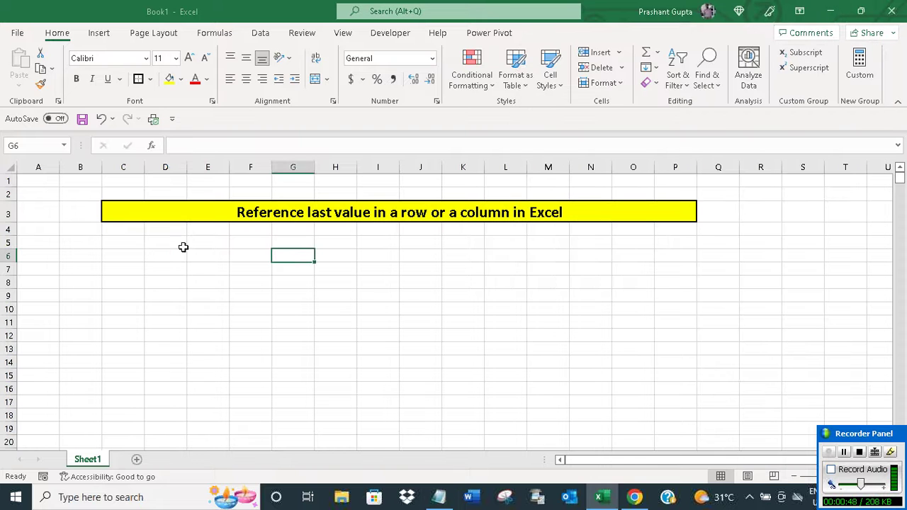
pyautogui.click(166, 255)
pyautogui.write('Lo')
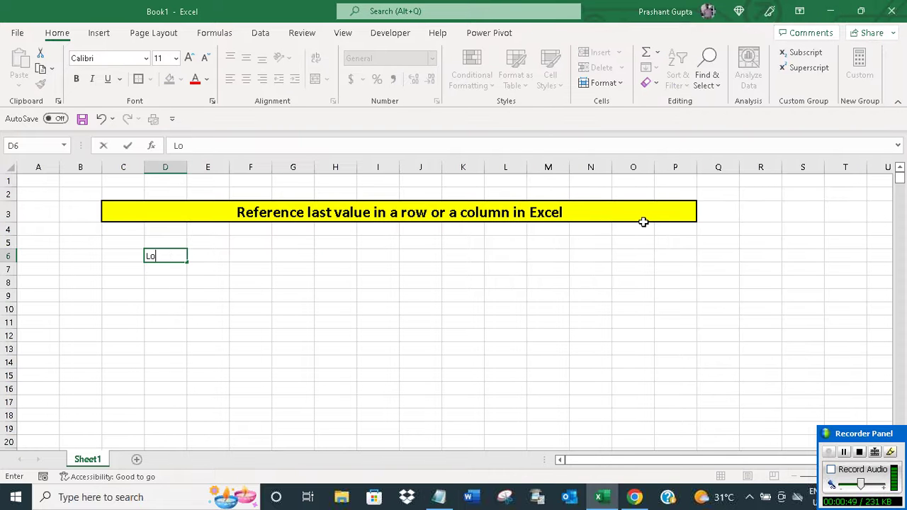
pyautogui.write('oku')
pyautogui.press('BackSpace')
pyautogui.press('BackSpace')
pyautogui.press('BackSpace')
pyautogui.write('okup')
pyautogui.press('BackSpace')
pyautogui.press('BackSpace')
pyautogui.press('BackSpace')
pyautogui.write('re')
pyautogui.press('BackSpace')
pyautogui.press('BackSpace')
pyautogui.press('BackSpace')
pyautogui.write('Reference of')
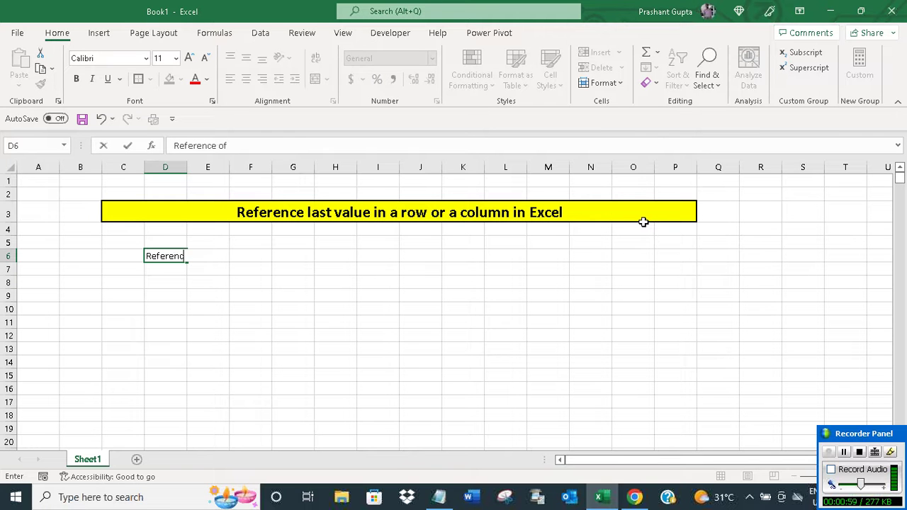
pyautogui.write(' last value in row 15')
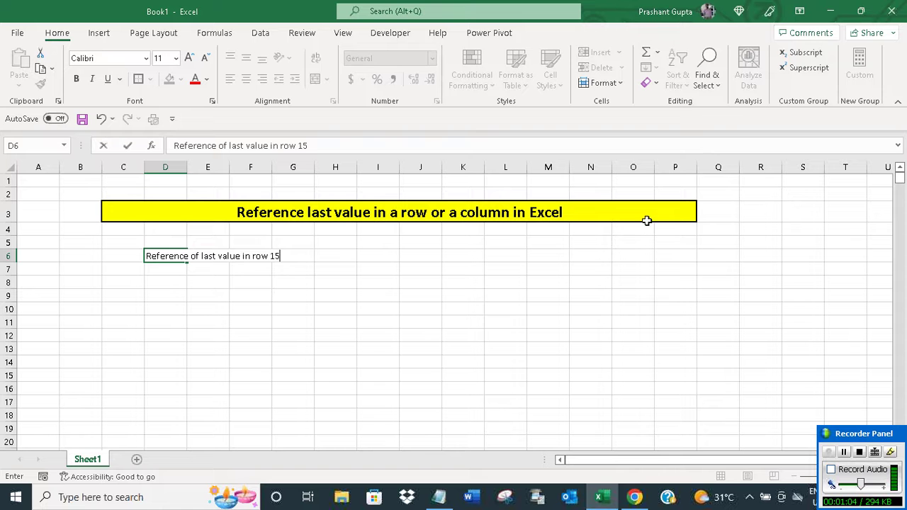
pyautogui.click(164, 267)
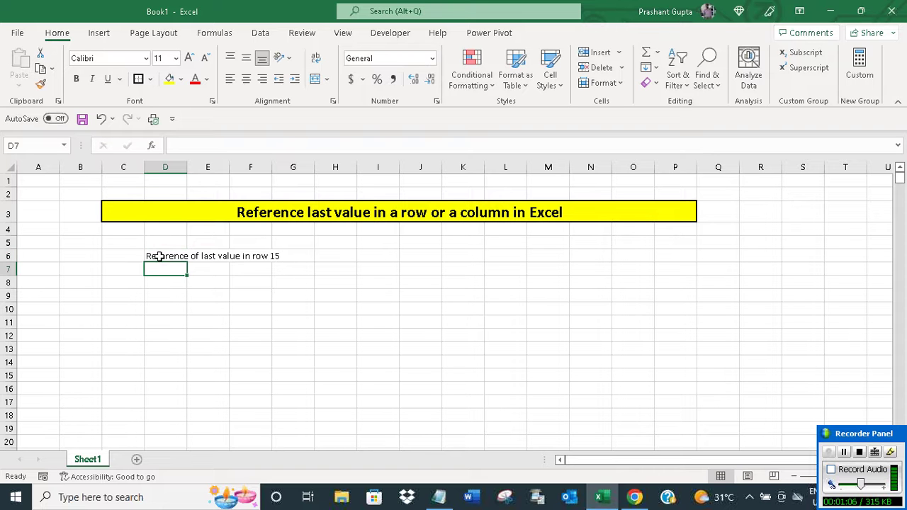
# Merge and centre the label across C6:H6 and give it All Borders.
pyautogui.click(158, 257)
pyautogui.moveTo(137, 255); pyautogui.dragTo(331, 257)
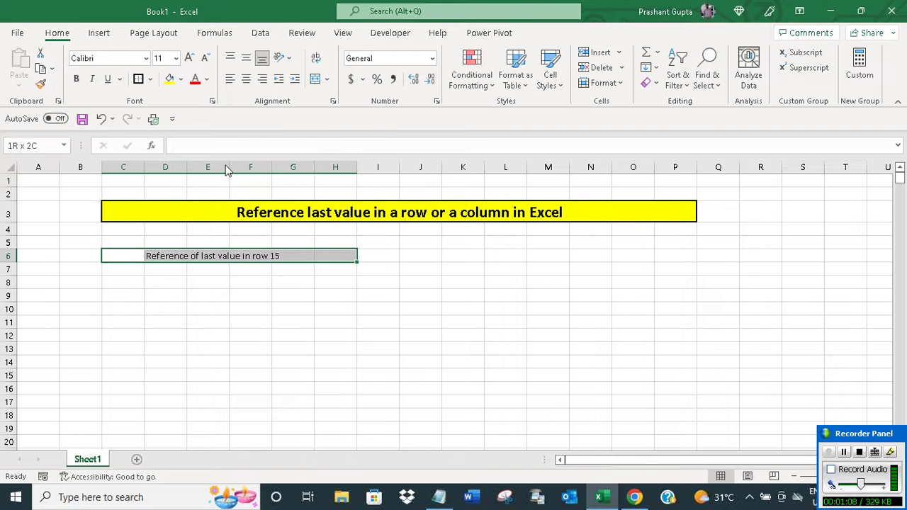
pyautogui.click(327, 80)
pyautogui.click(334, 99)
pyautogui.click(150, 80)
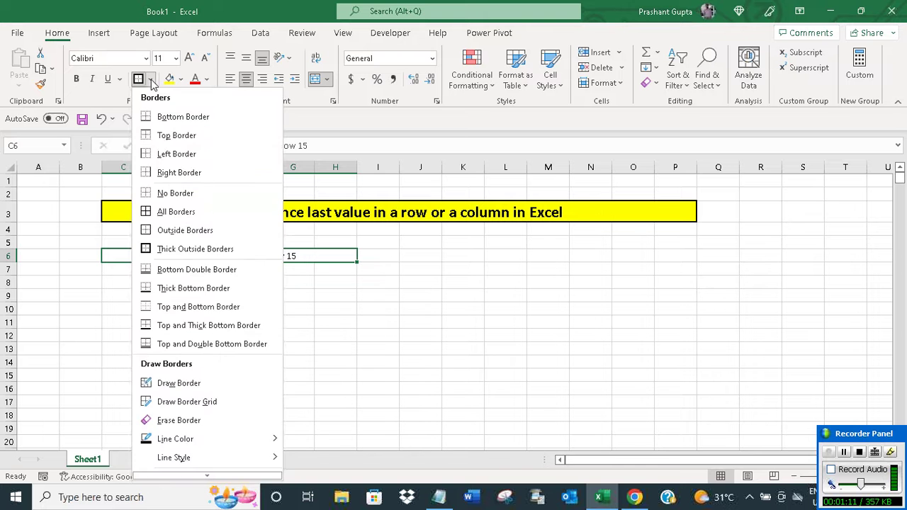
pyautogui.click(163, 212)
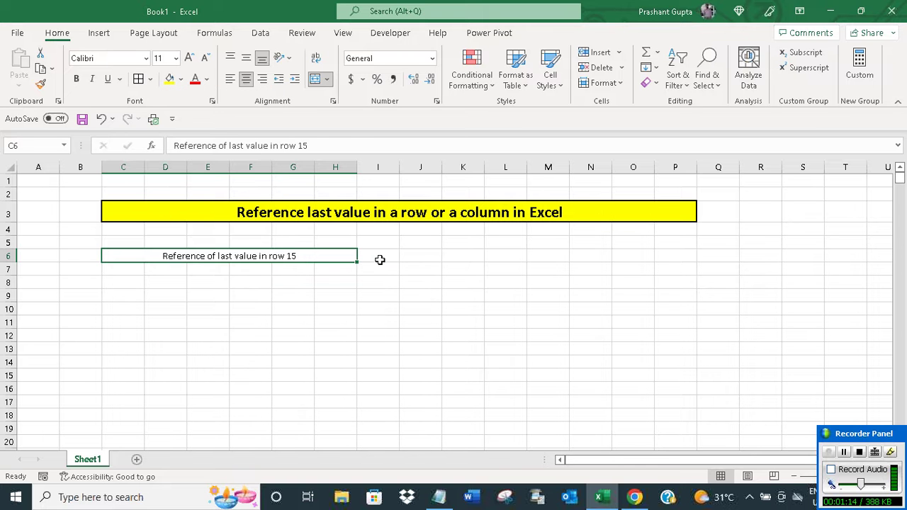
pyautogui.doubleClick(378, 257)
pyautogui.write('=')
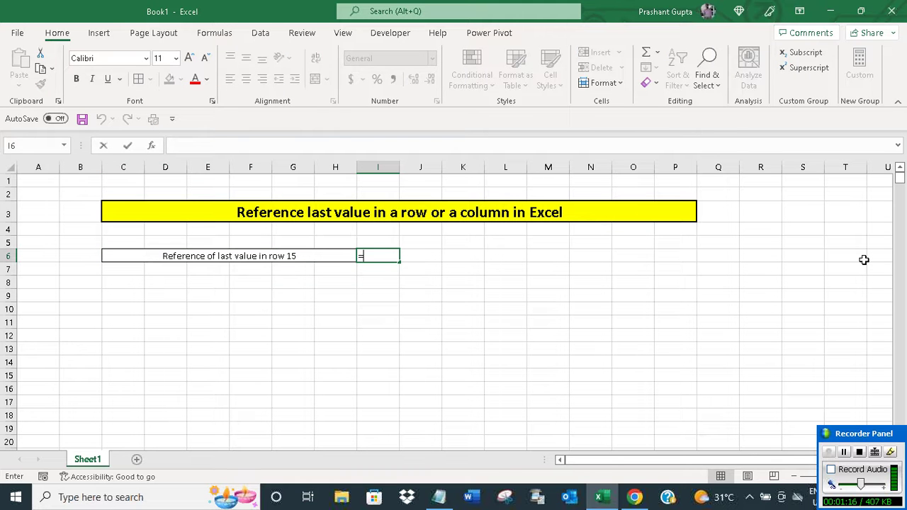
# Enter =Lookup(1E100,15:15) in I6, which shows #N/A while row 15 is empty.
pyautogui.write('Look')
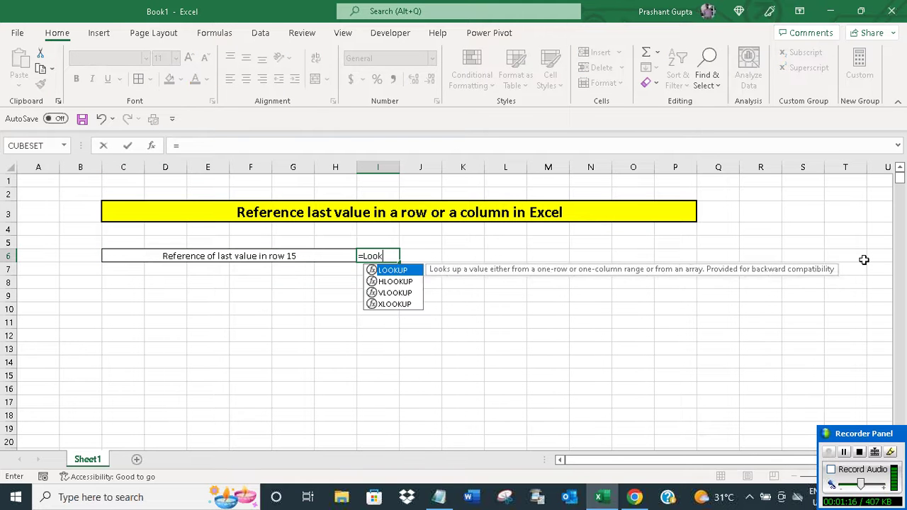
pyautogui.write('uip')
pyautogui.press('BackSpace')
pyautogui.press('BackSpace')
pyautogui.write('(1')
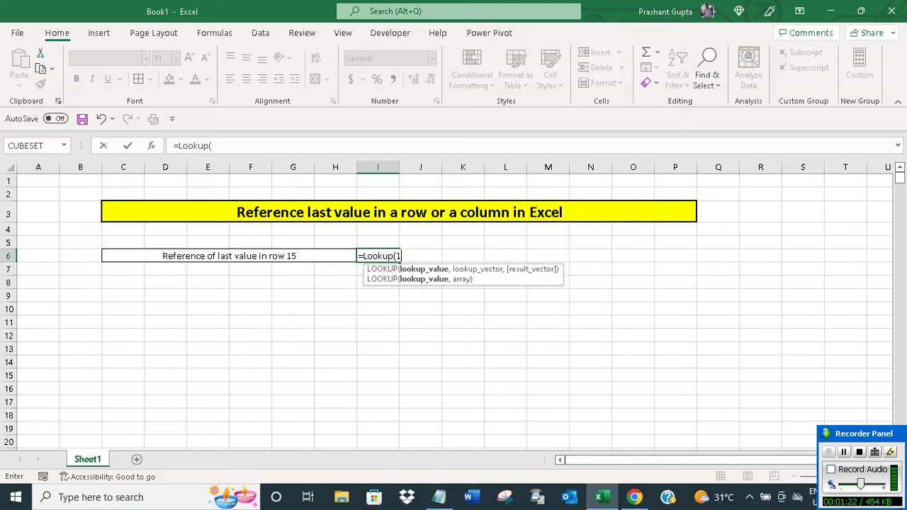
pyautogui.write('E')
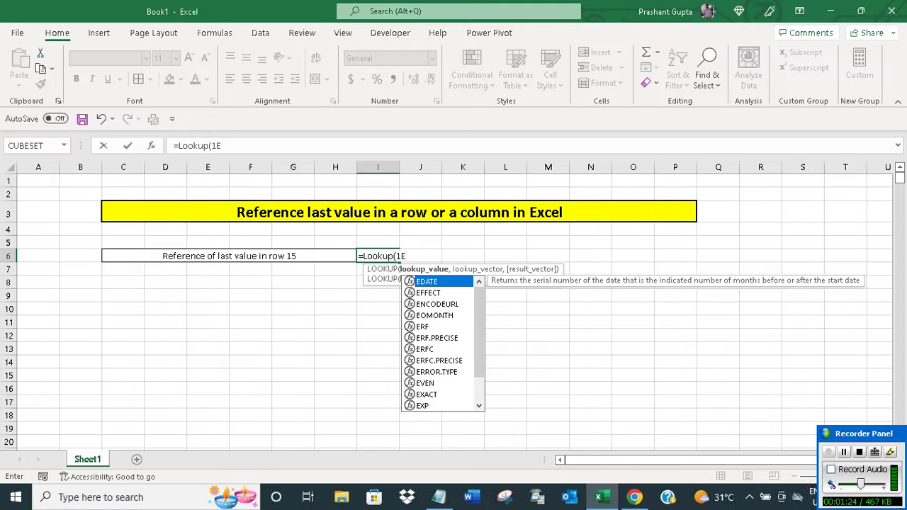
pyautogui.write('100')
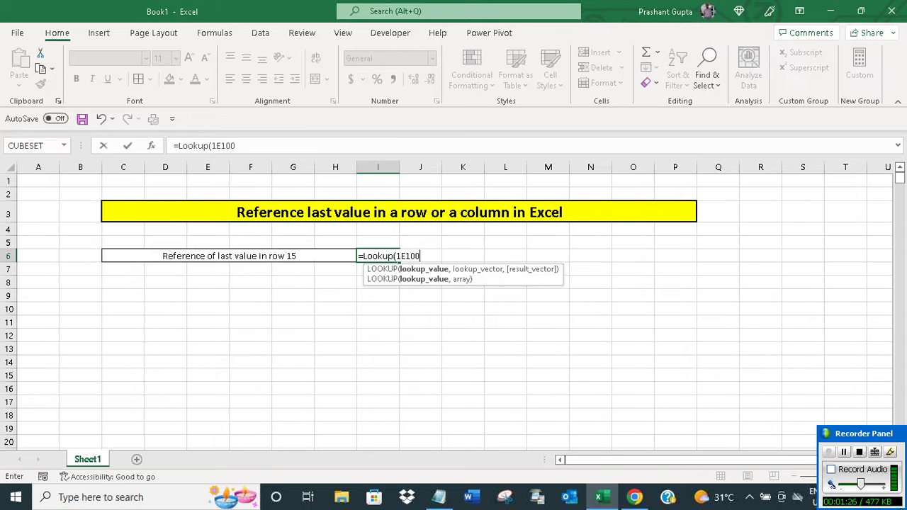
pyautogui.write(',')
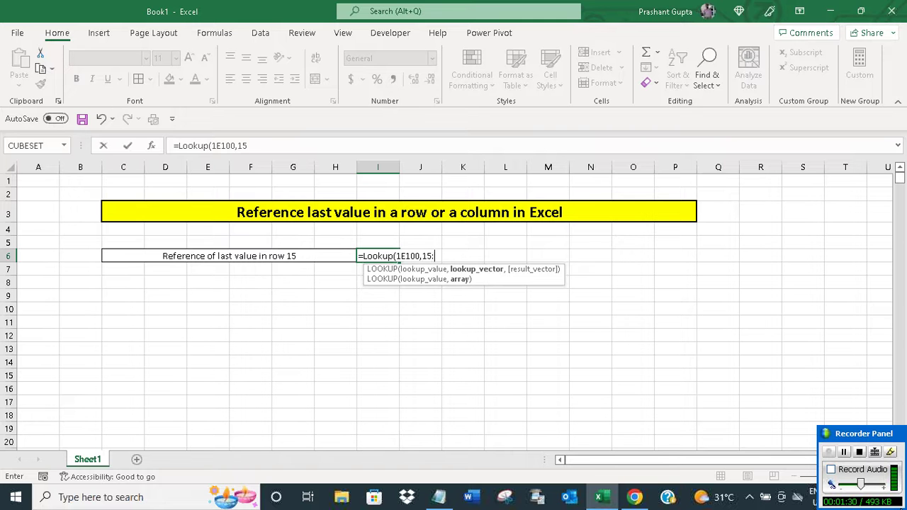
pyautogui.write('15')
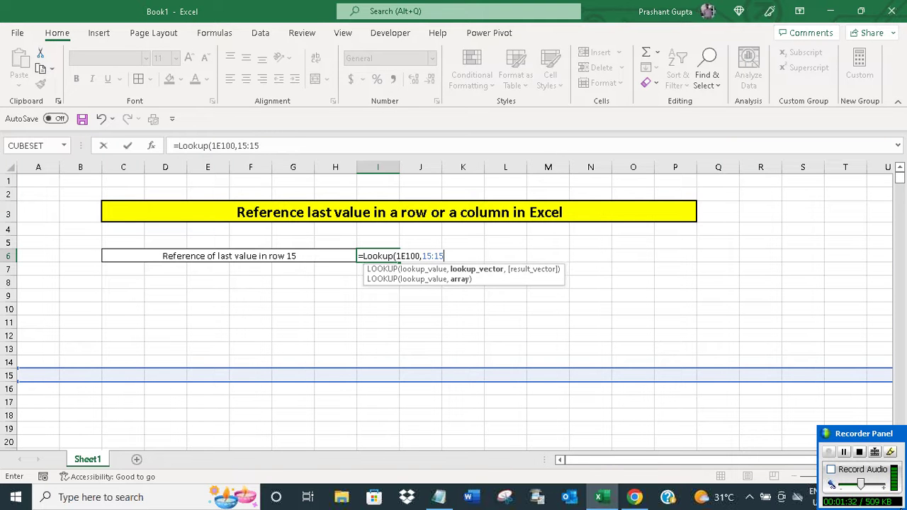
pyautogui.write(')')
pyautogui.press('Return')
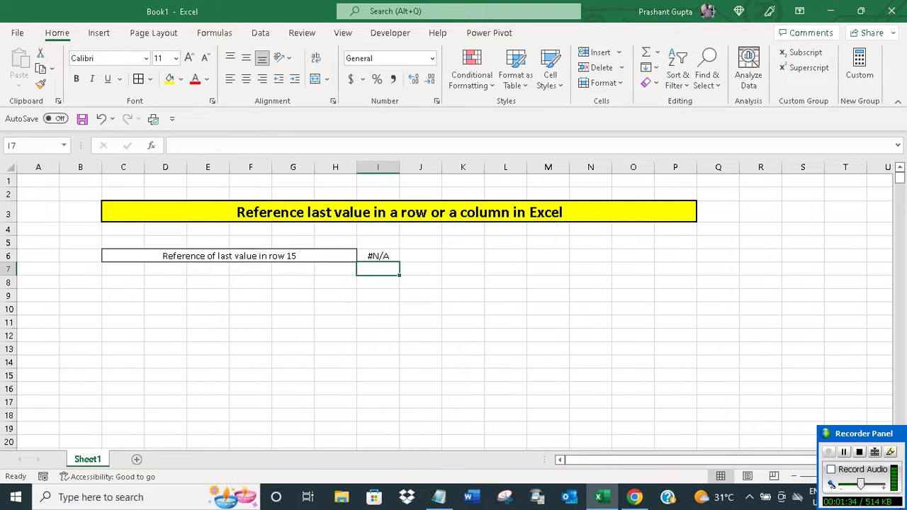
pyautogui.click(150, 293)
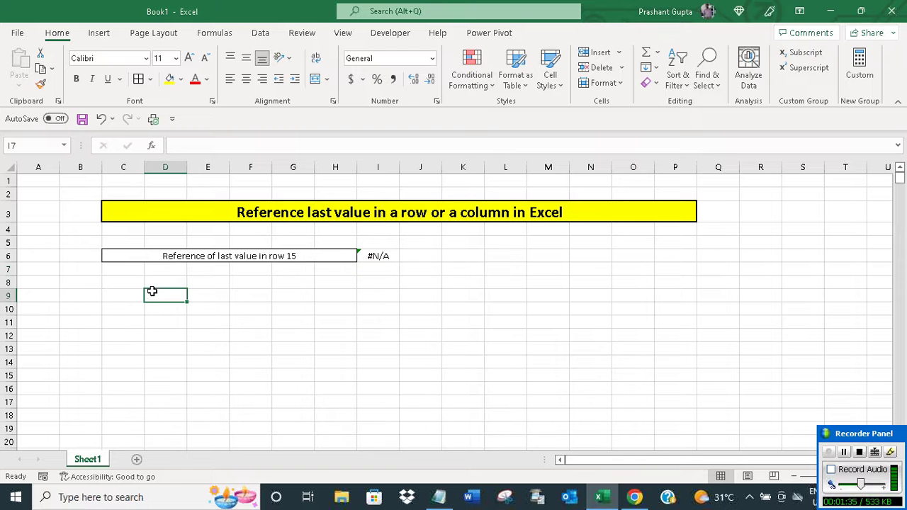
# Add 'Now, suppose, we want to reference last value in column B. So, let me show, how to get this done.'.
pyautogui.click(438, 497)
pyautogui.write('Now, s')
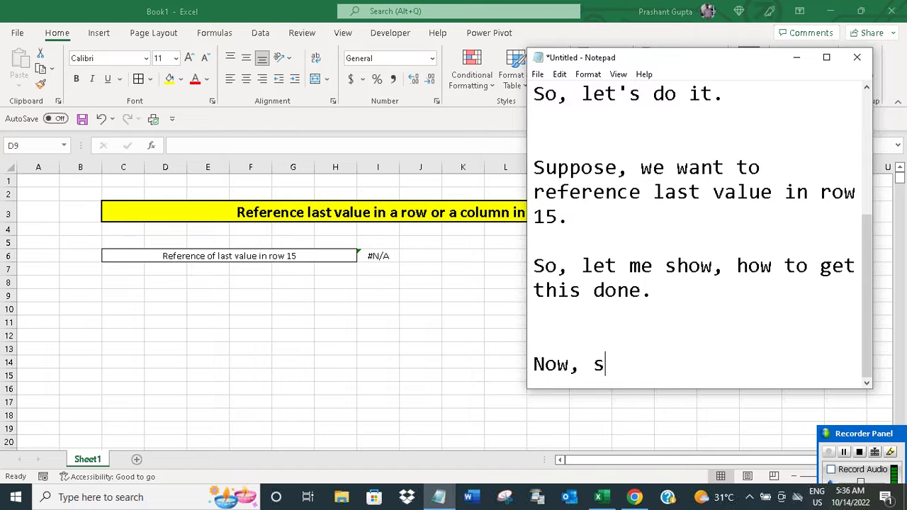
pyautogui.write('uppose')
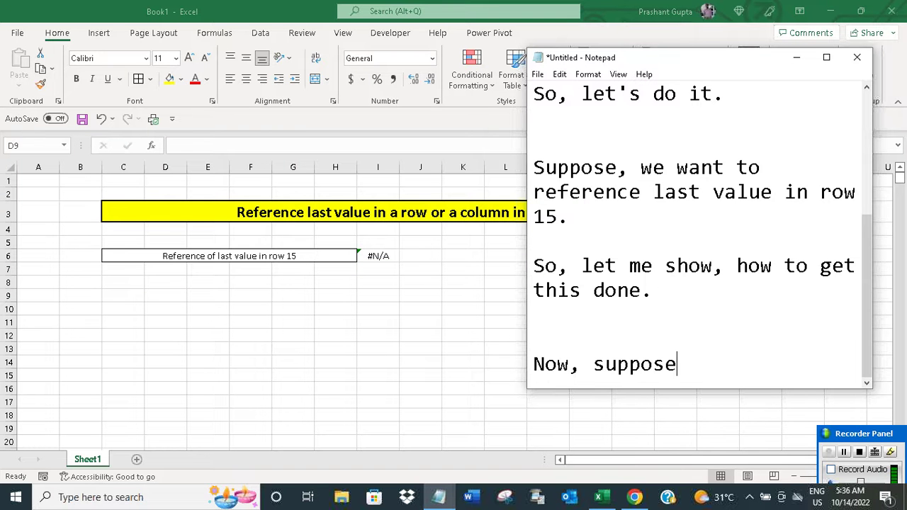
pyautogui.write(', we ant')
pyautogui.press('BackSpace')
pyautogui.press('BackSpace')
pyautogui.press('BackSpace')
pyautogui.write('wan')
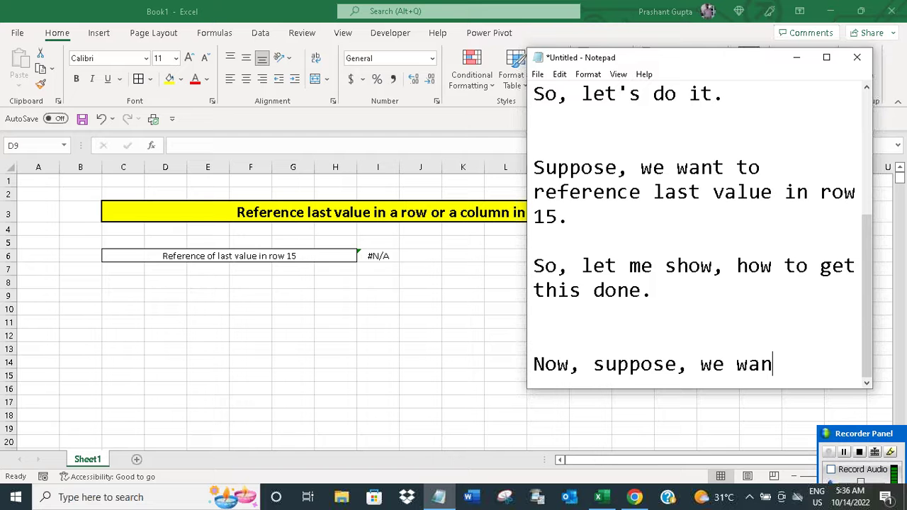
pyautogui.write('t to reference ')
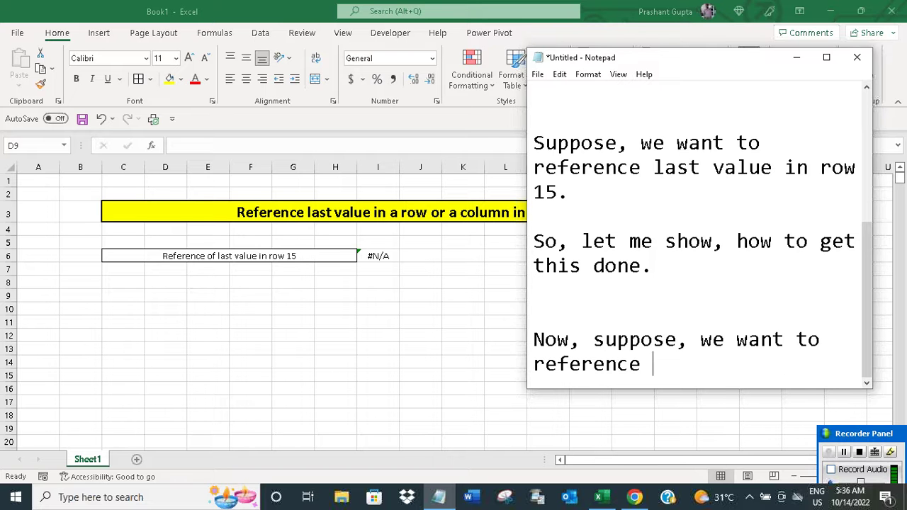
pyautogui.write('last value in co')
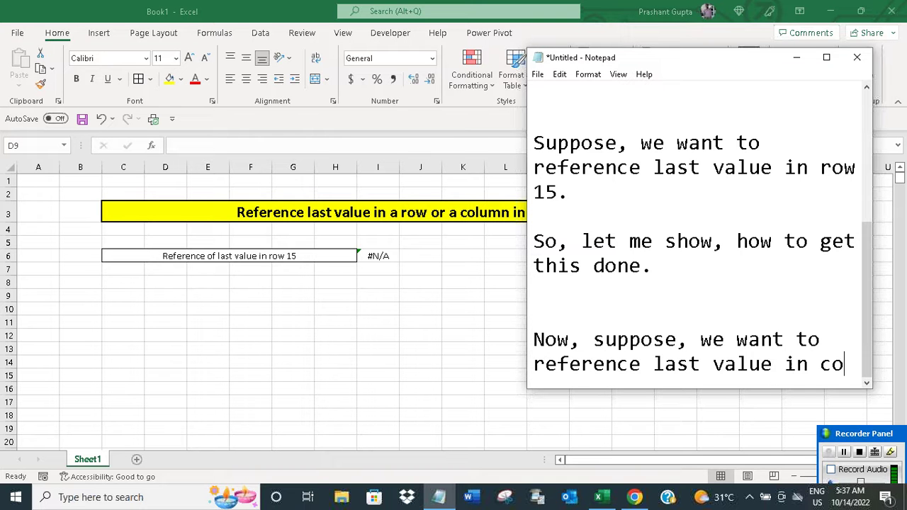
pyautogui.write('lumn B')
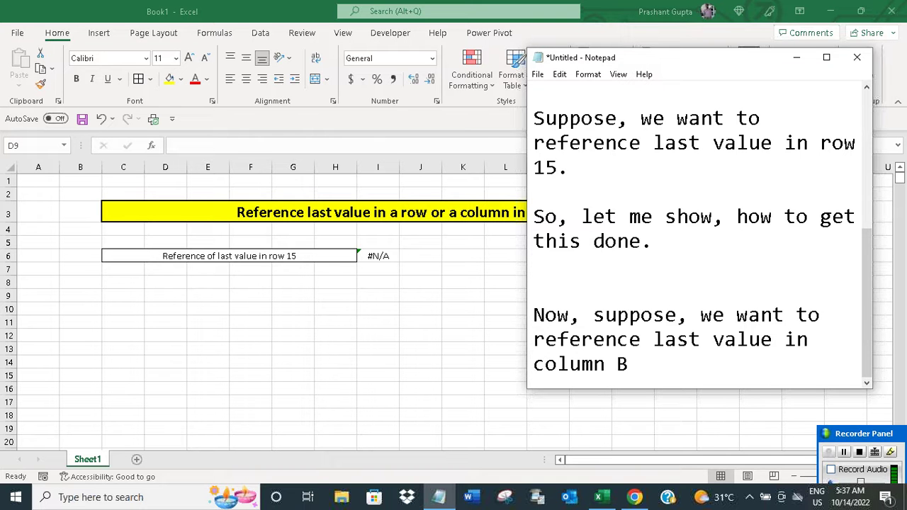
pyautogui.press('BackSpace')
pyautogui.write('.')
pyautogui.press('Return')
pyautogui.press('Return')
pyautogui.write('So, ')
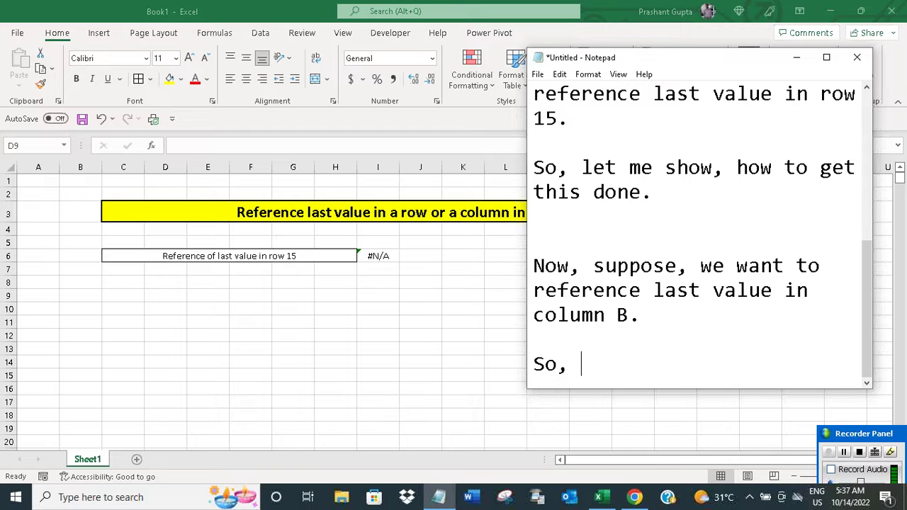
pyautogui.write('let me show, how t')
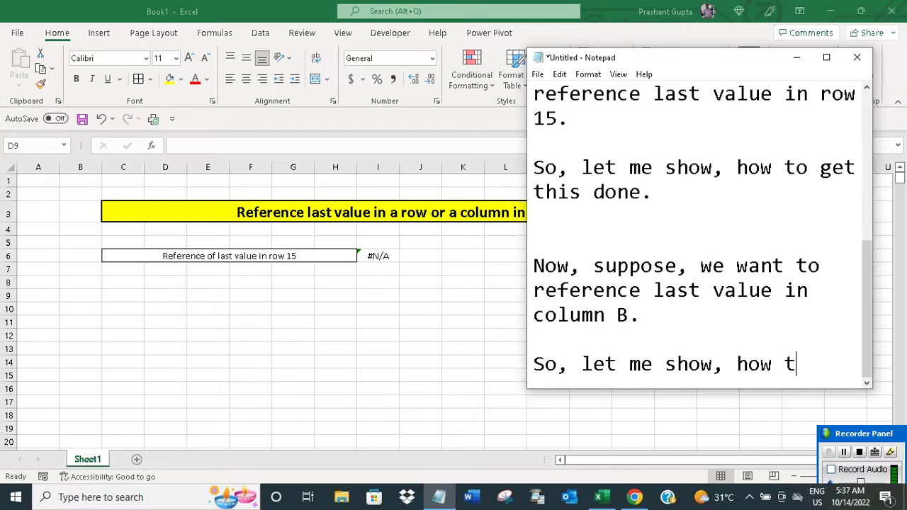
pyautogui.write('o get this done')
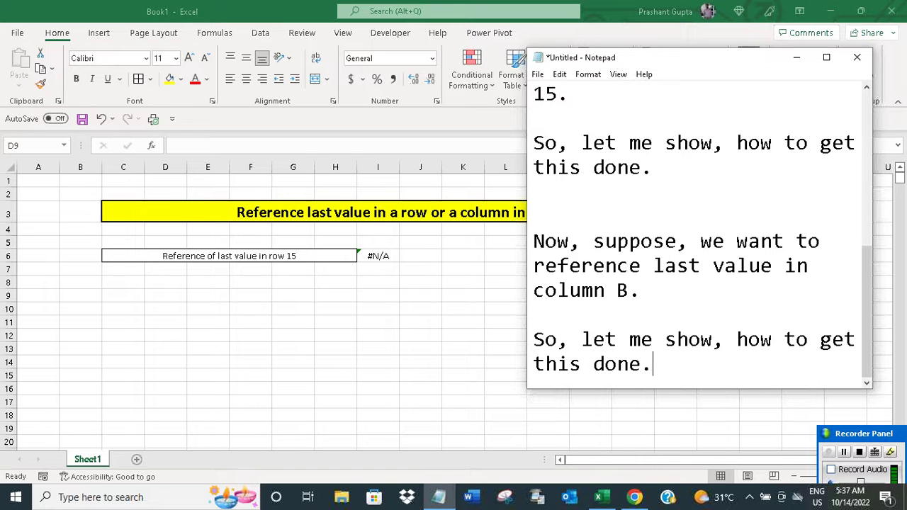
pyautogui.write('.')
pyautogui.press('Return')
pyautogui.press('Return')
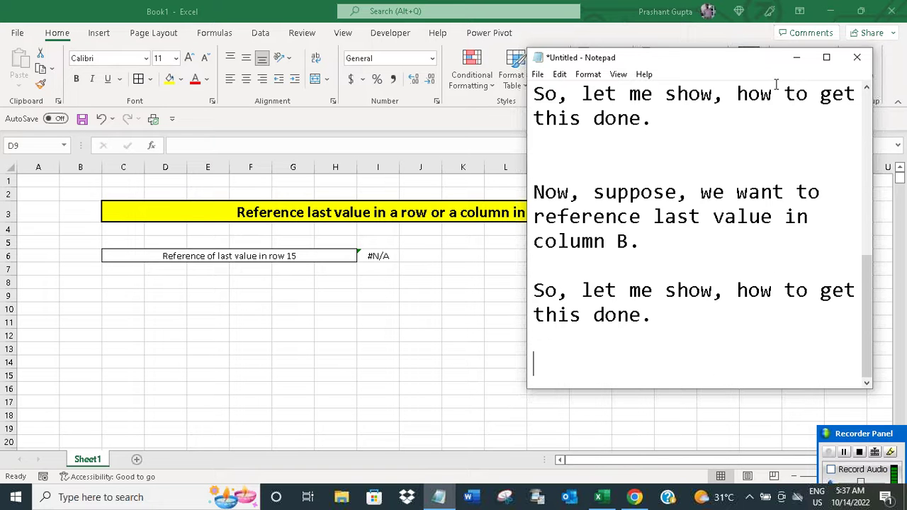
# Type the label 'Reference last value in column B' into cell C9.
pyautogui.click(798, 60)
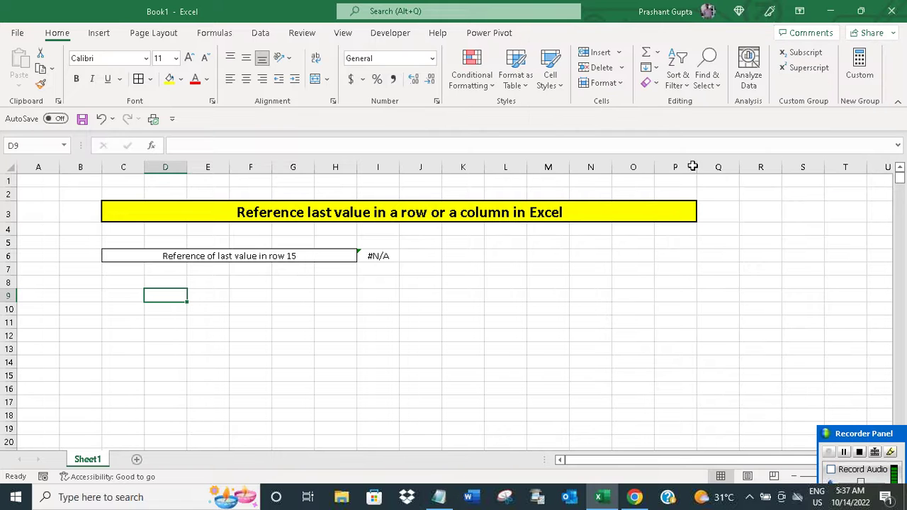
pyautogui.doubleClick(121, 298)
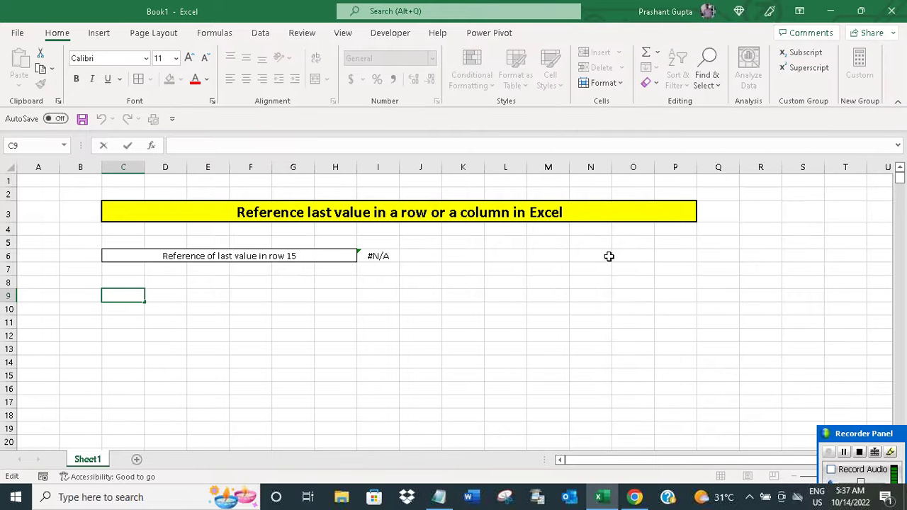
pyautogui.write('Ref')
pyautogui.write('erence las')
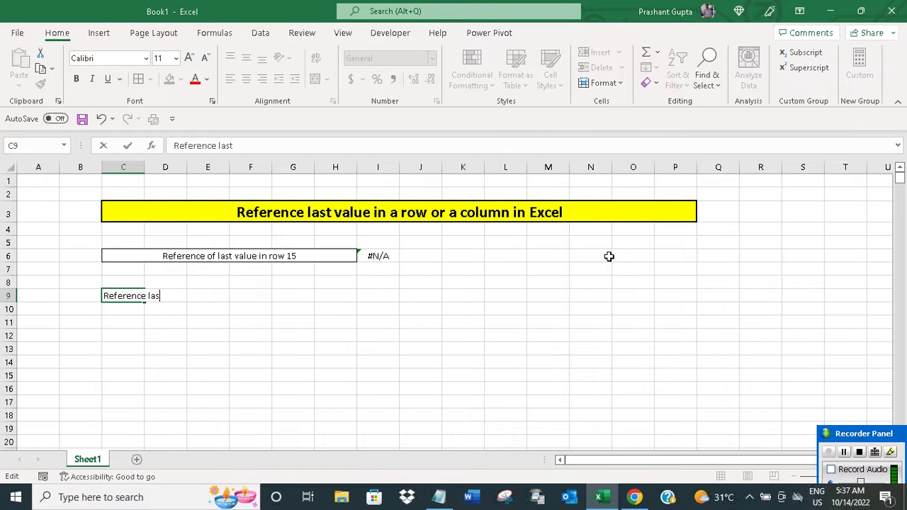
pyautogui.write('t value')
pyautogui.press('BackSpace')
pyautogui.press('BackSpace')
pyautogui.press('BackSpace')
pyautogui.press('BackSpace')
pyautogui.press('BackSpace')
pyautogui.press('BackSpace')
pyautogui.write('last value in ')
pyautogui.write('column B')
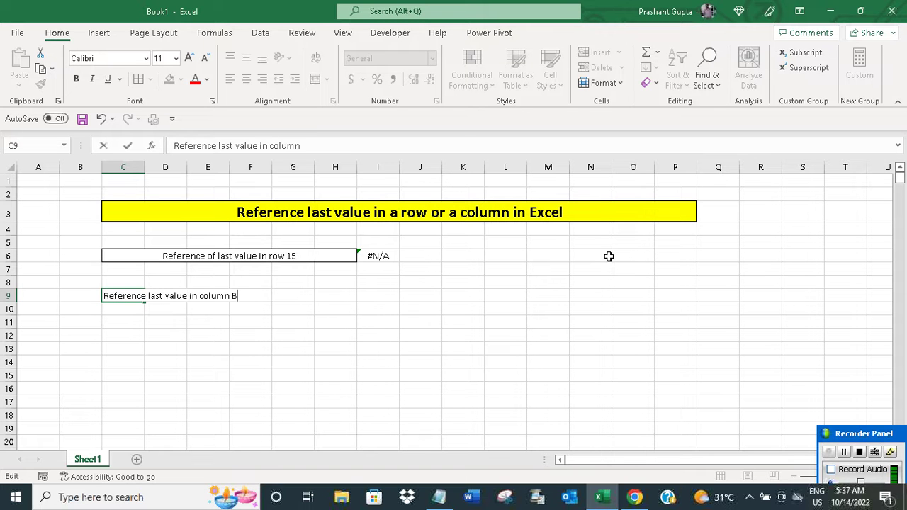
pyautogui.click(202, 309)
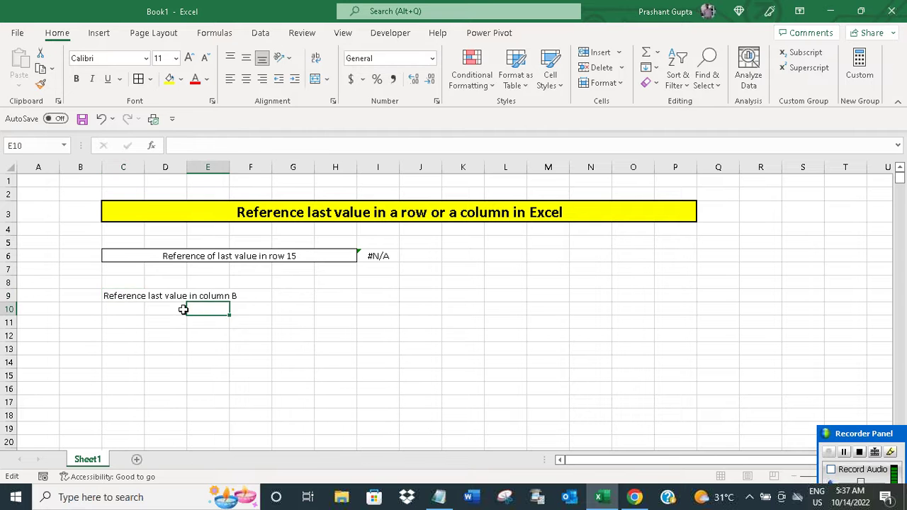
# Merge and centre the column B label across C9:H9.
pyautogui.moveTo(118, 295); pyautogui.dragTo(341, 296)
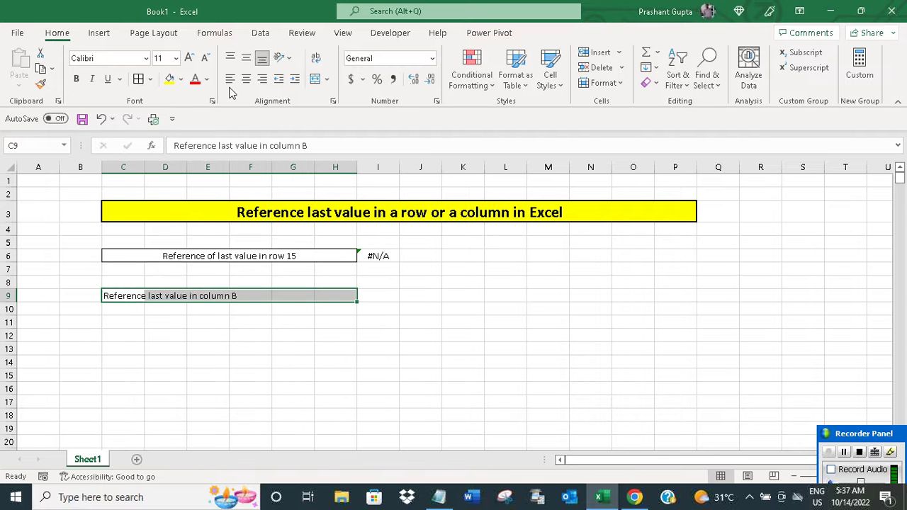
pyautogui.click(326, 79)
pyautogui.click(333, 101)
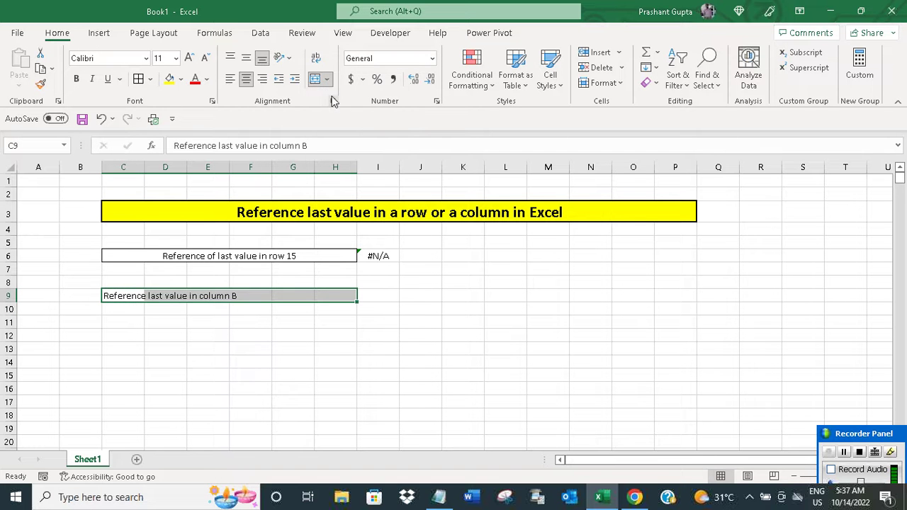
pyautogui.doubleClick(380, 296)
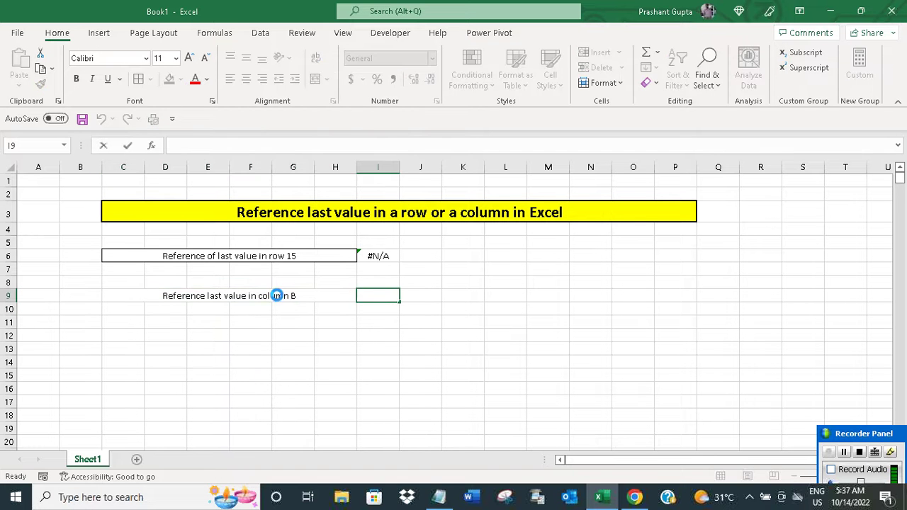
pyautogui.click(276, 295)
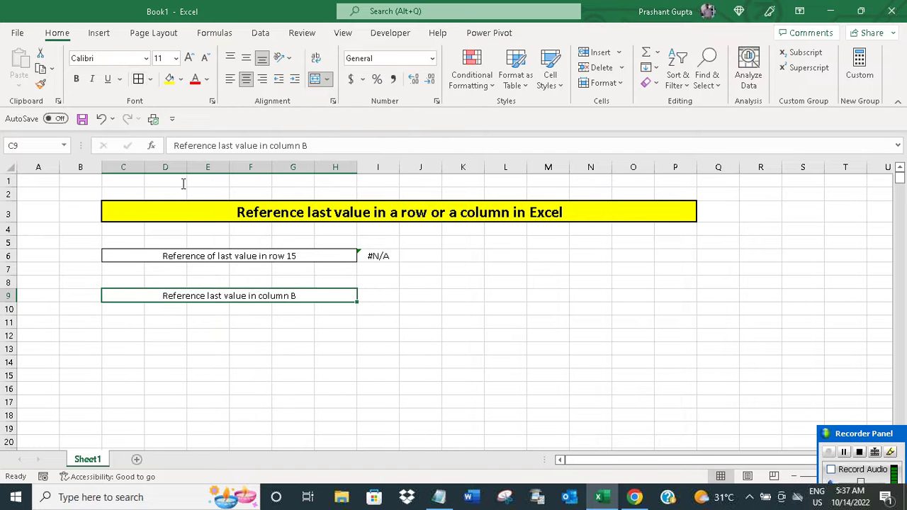
pyautogui.click(382, 296)
pyautogui.doubleClick(382, 296)
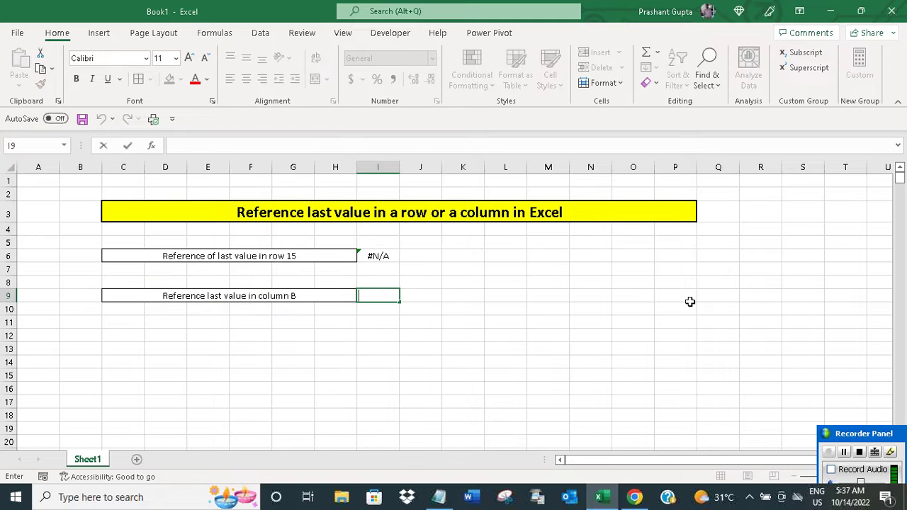
# Enter =Lookup(1E100,B:B) in I9 to return column B's last value.
pyautogui.write('=Looku')
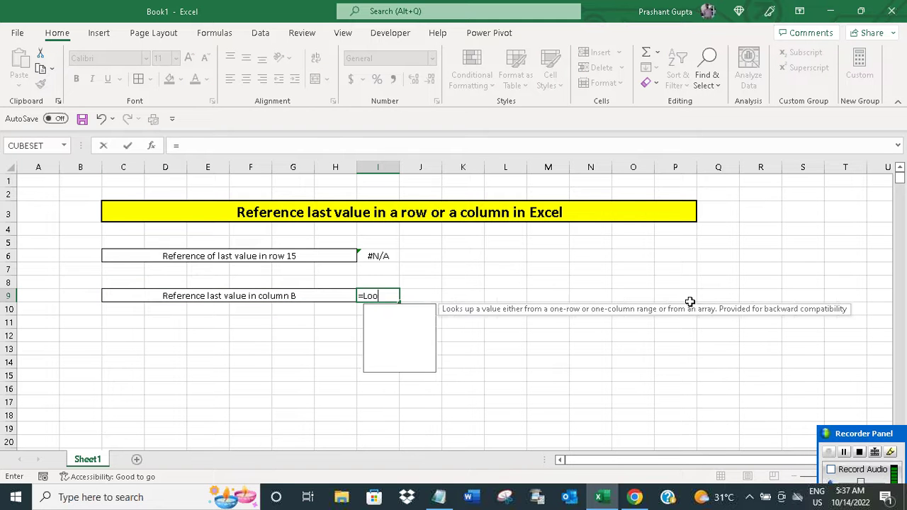
pyautogui.write('p(I')
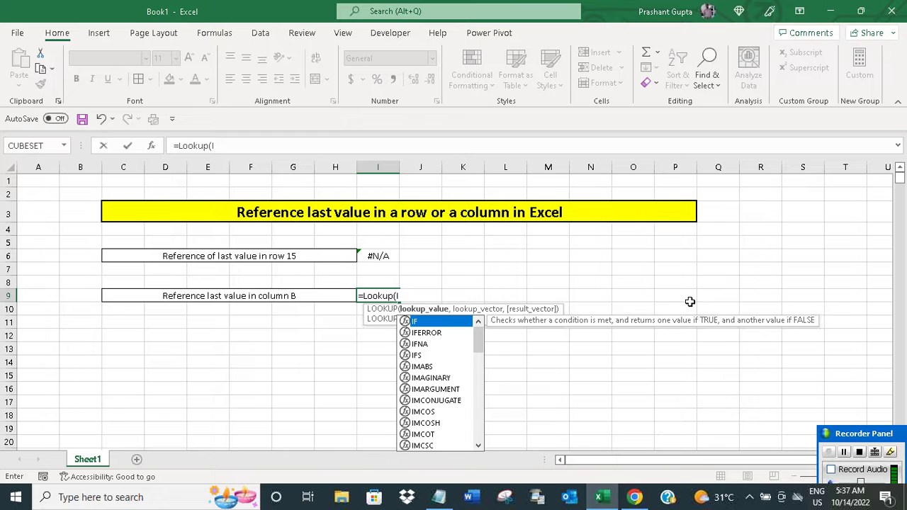
pyautogui.press('BackSpace')
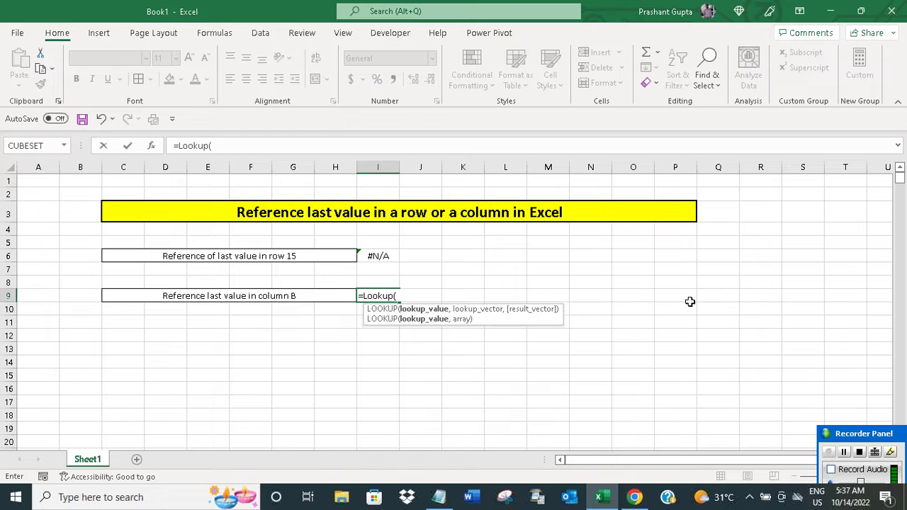
pyautogui.write('E')
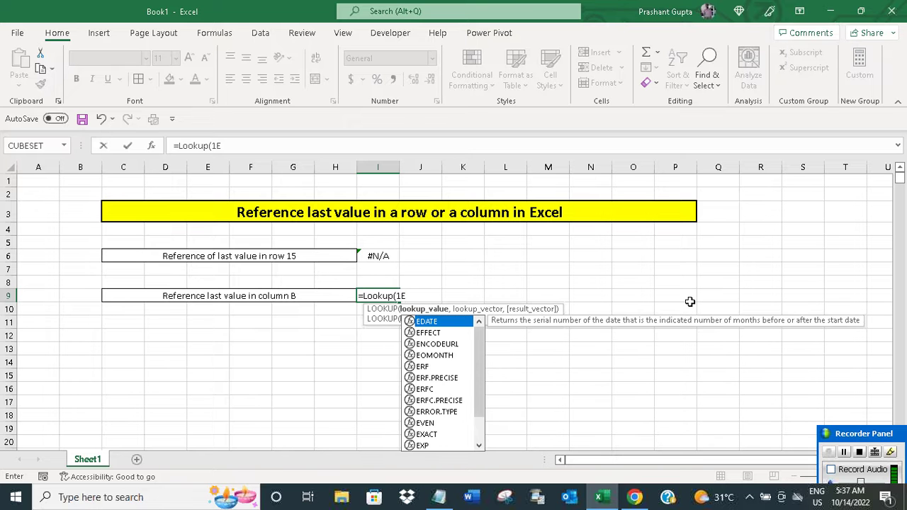
pyautogui.write('100,')
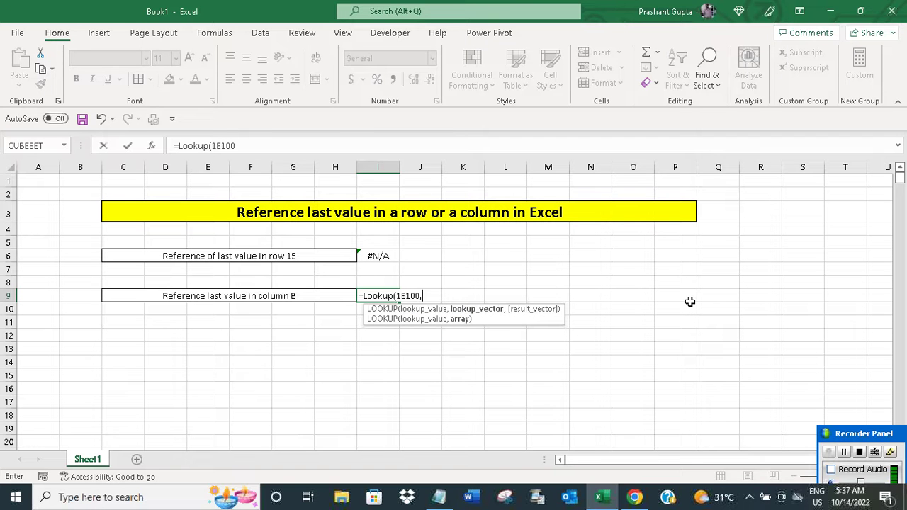
pyautogui.write('B:B')
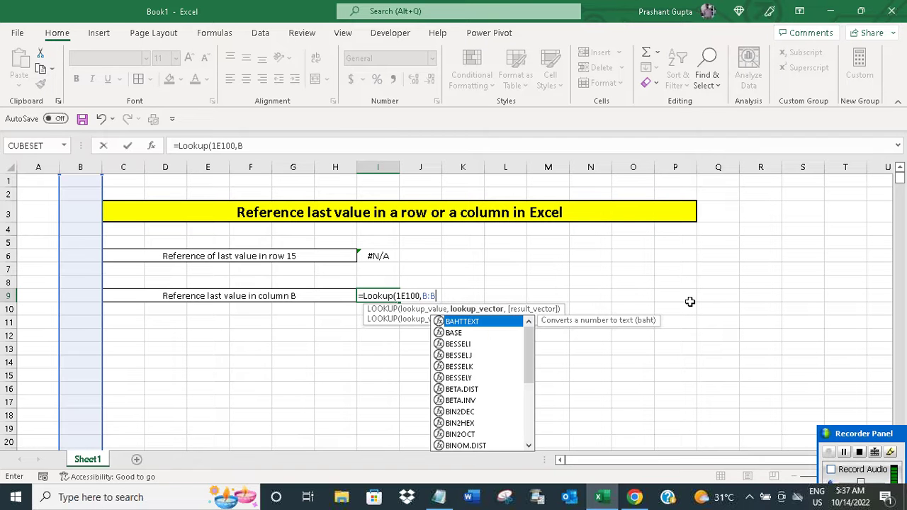
pyautogui.write(')')
pyautogui.press('Return')
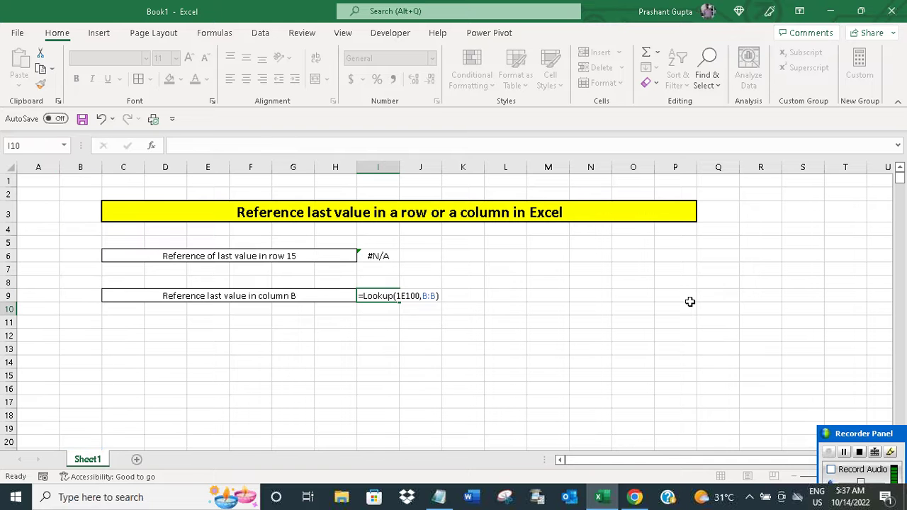
# Fill the row 15 label green and make it bold.
pyautogui.click(372, 257)
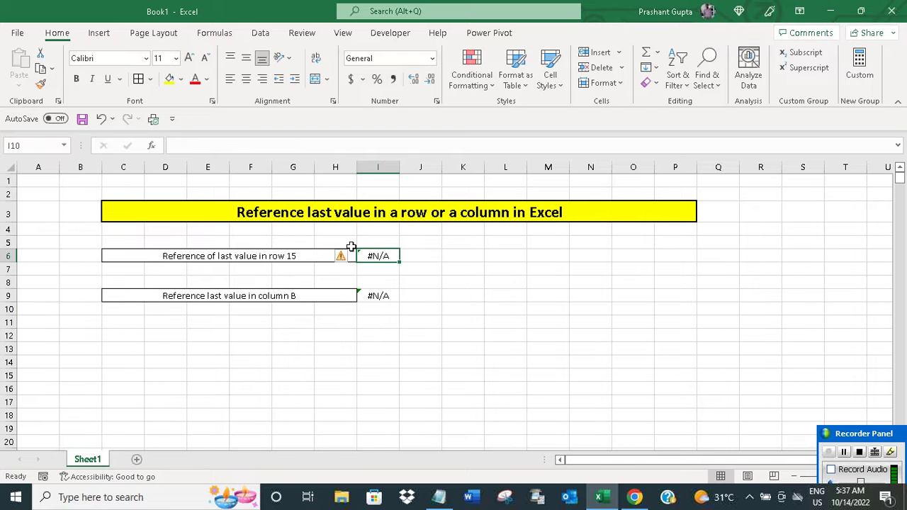
pyautogui.click(370, 295)
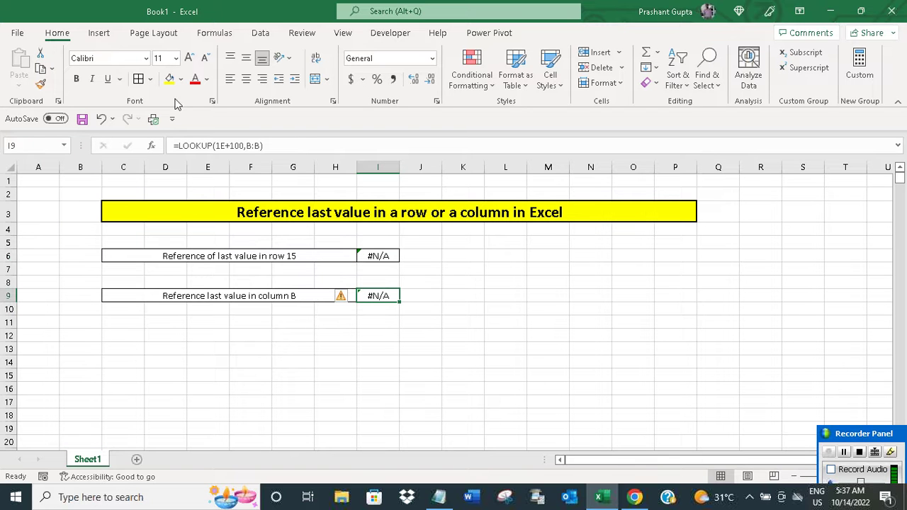
pyautogui.click(206, 256)
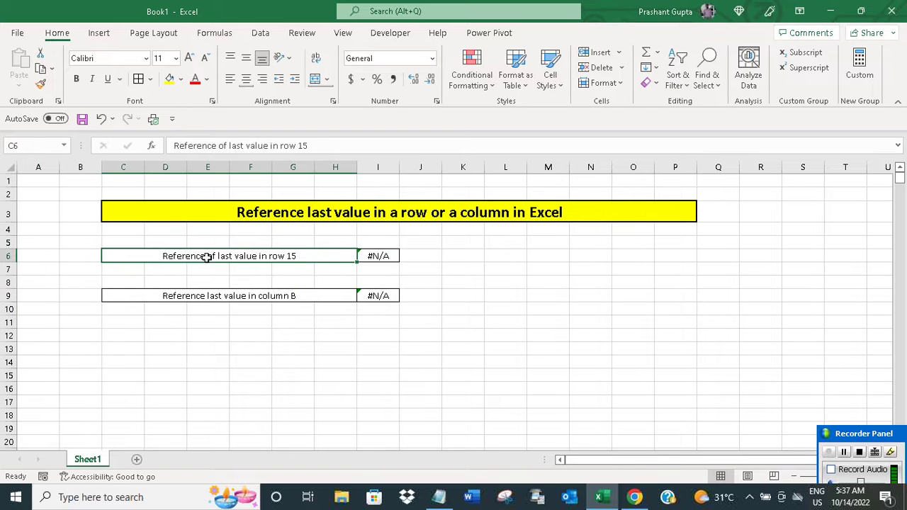
pyautogui.click(181, 79)
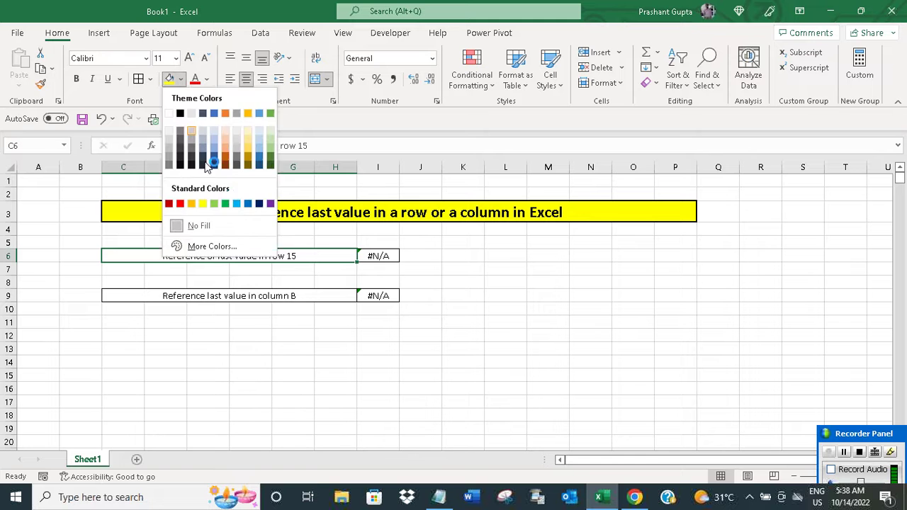
pyautogui.click(214, 204)
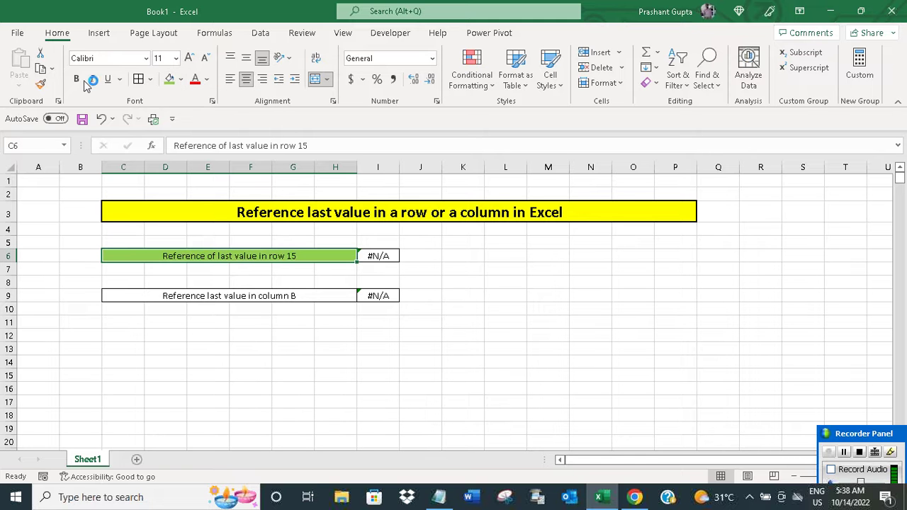
pyautogui.click(76, 79)
# Fill the column B label light gold and make it bold.
pyautogui.click(211, 296)
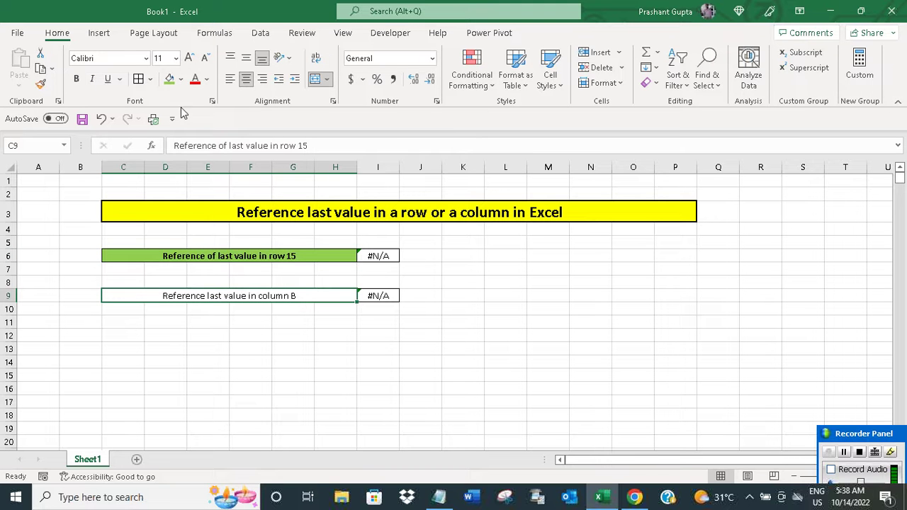
pyautogui.click(181, 79)
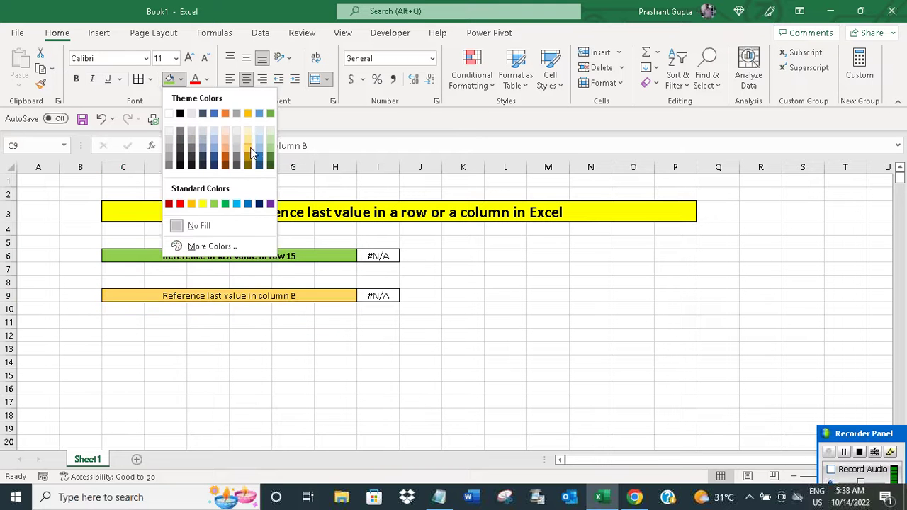
pyautogui.click(250, 147)
pyautogui.click(77, 79)
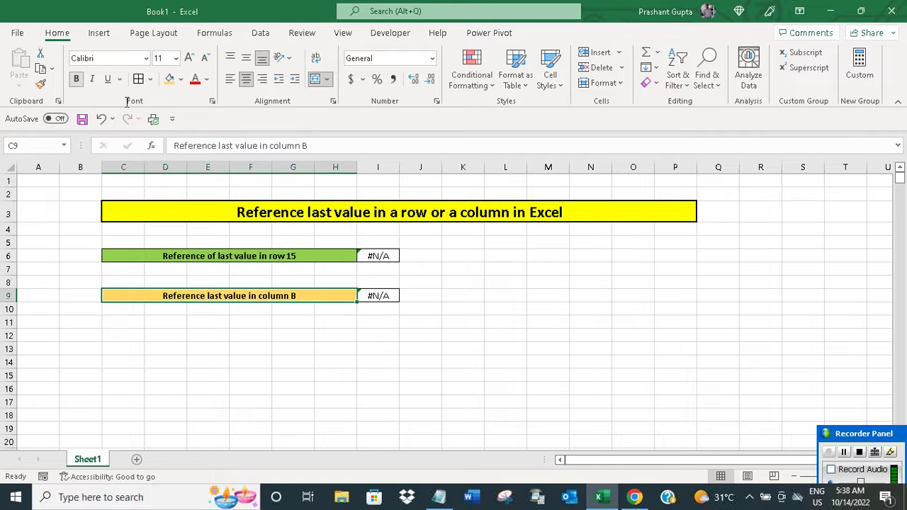
# Delete the word 'of' from the row 15 label.
pyautogui.doubleClick(215, 255)
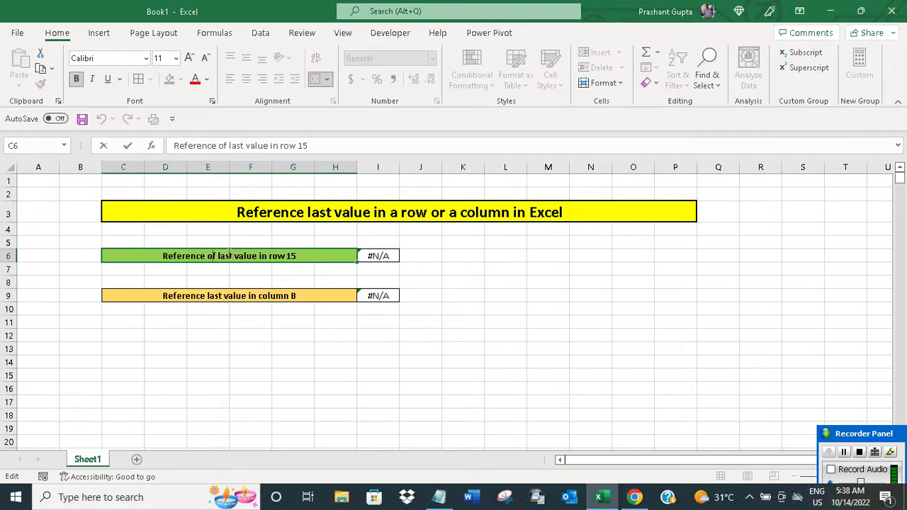
pyautogui.press('BackSpace')
pyautogui.press('BackSpace')
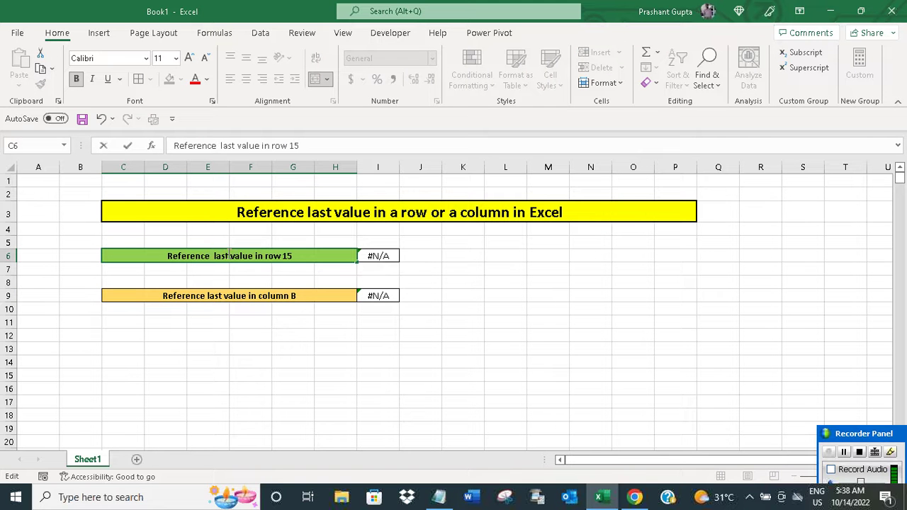
pyautogui.click(275, 324)
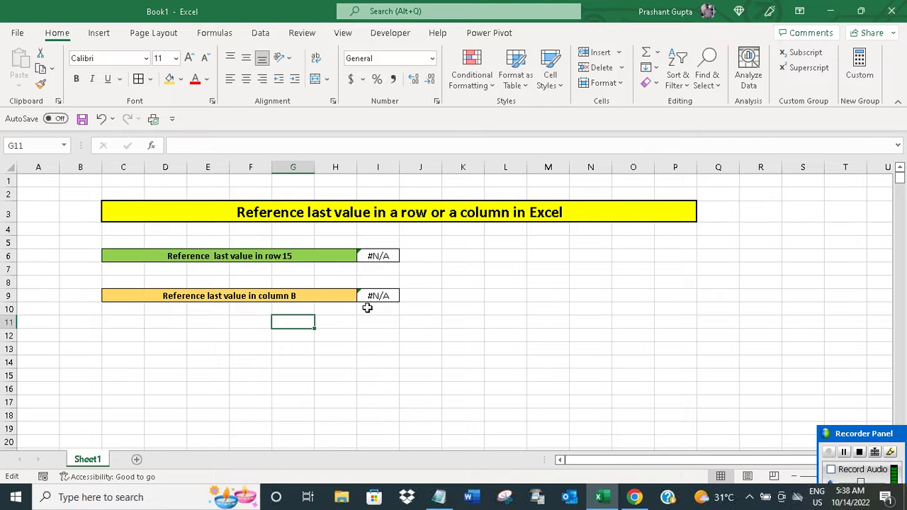
pyautogui.click(378, 296)
pyautogui.doubleClick(378, 296)
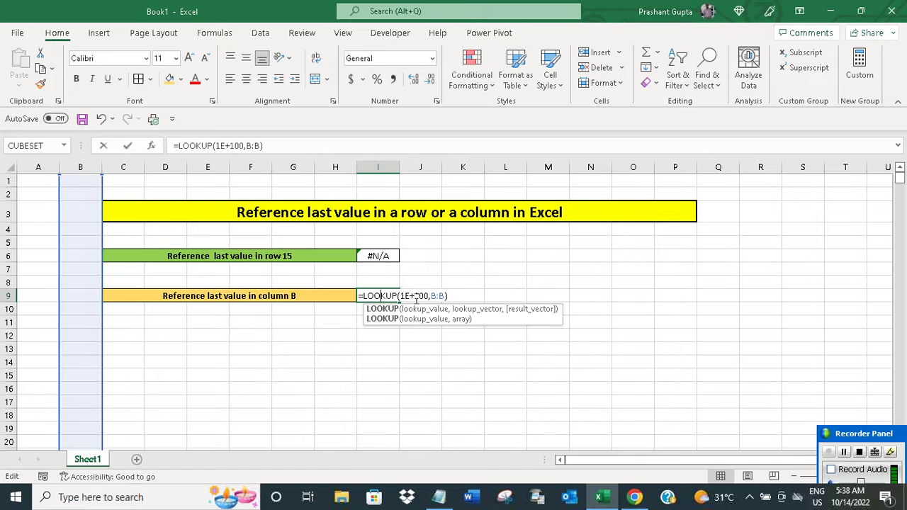
pyautogui.click(435, 295)
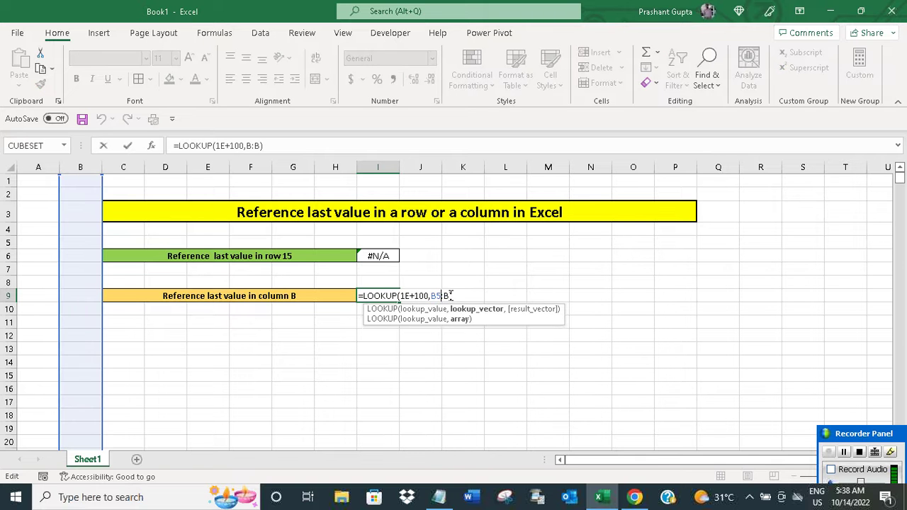
pyautogui.write('5')
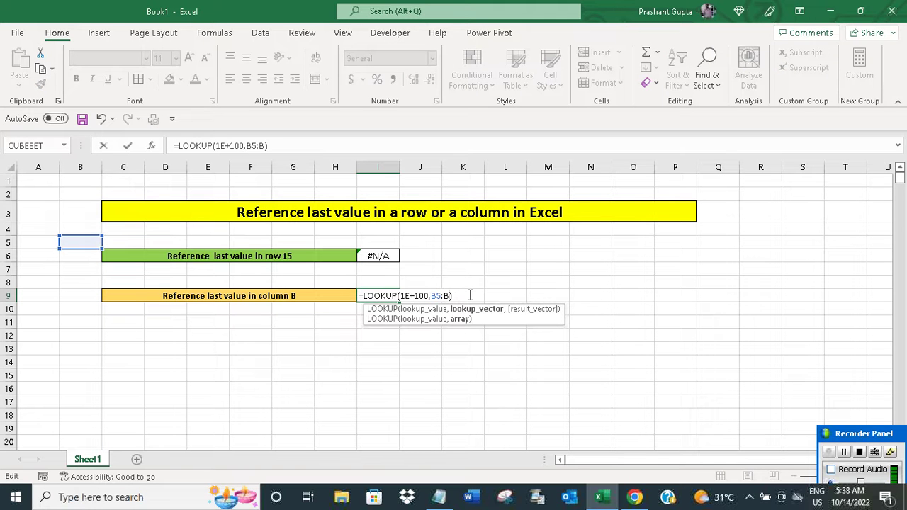
pyautogui.press('Return')
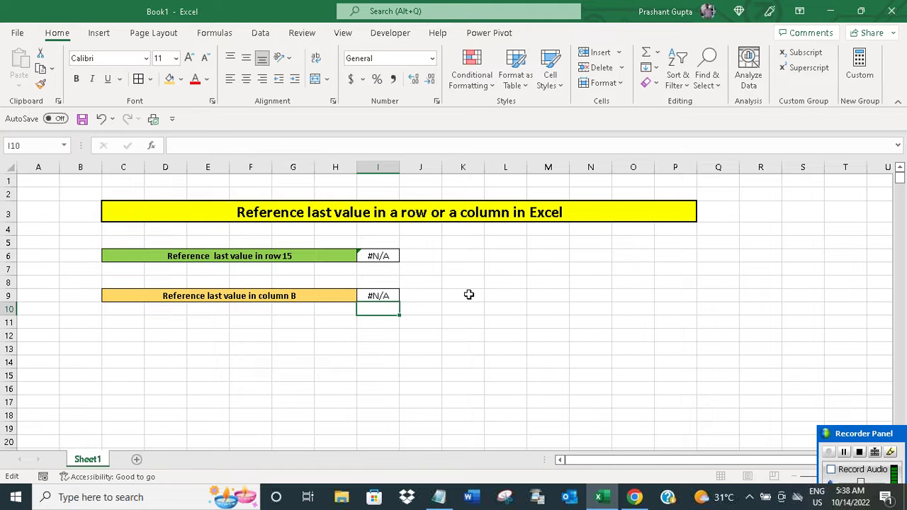
pyautogui.click(72, 242)
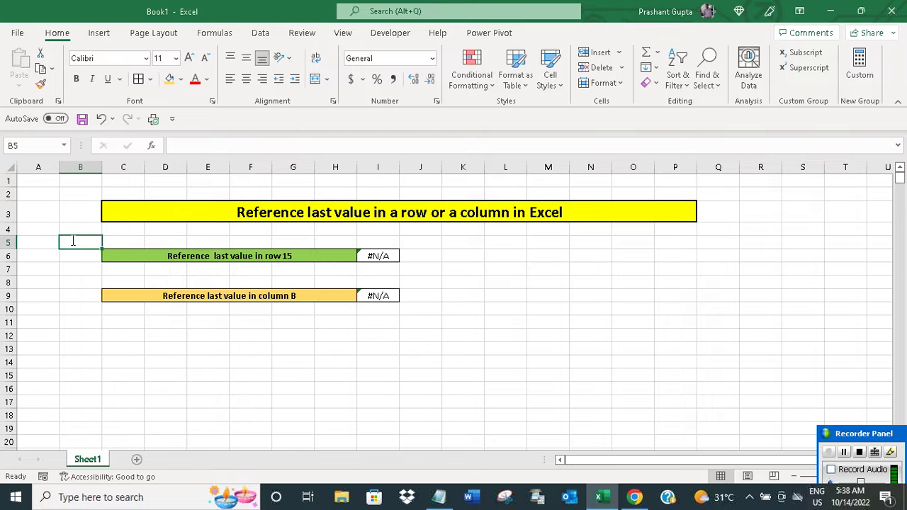
pyautogui.write('23')
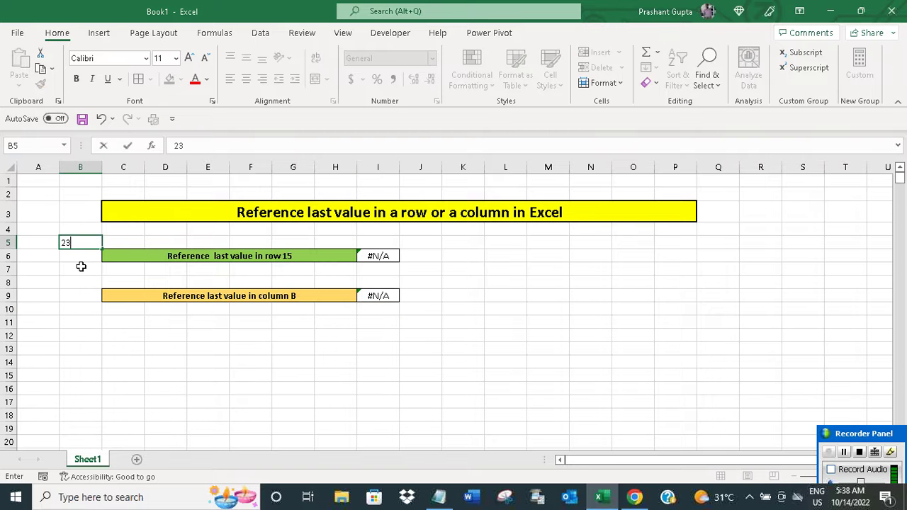
pyautogui.click(80, 268)
pyautogui.click(90, 244)
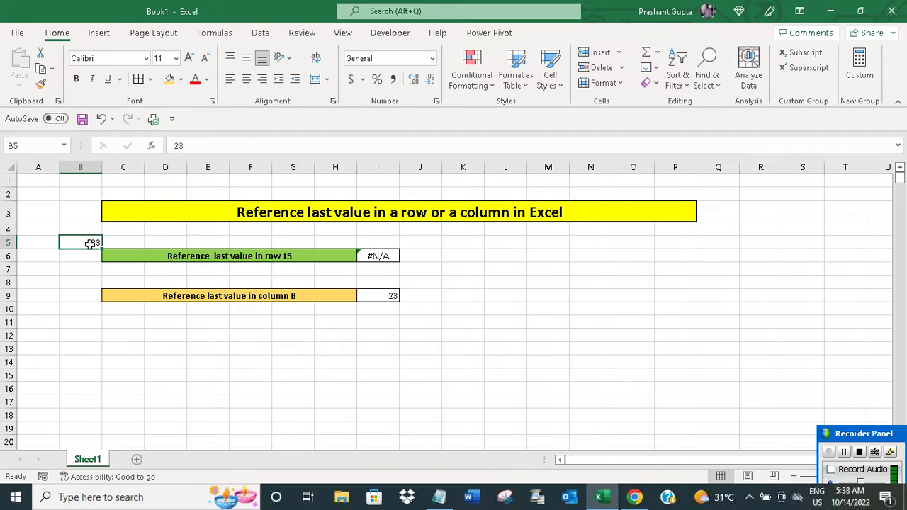
pyautogui.click(392, 295)
pyautogui.press('Delete')
pyautogui.click(378, 296)
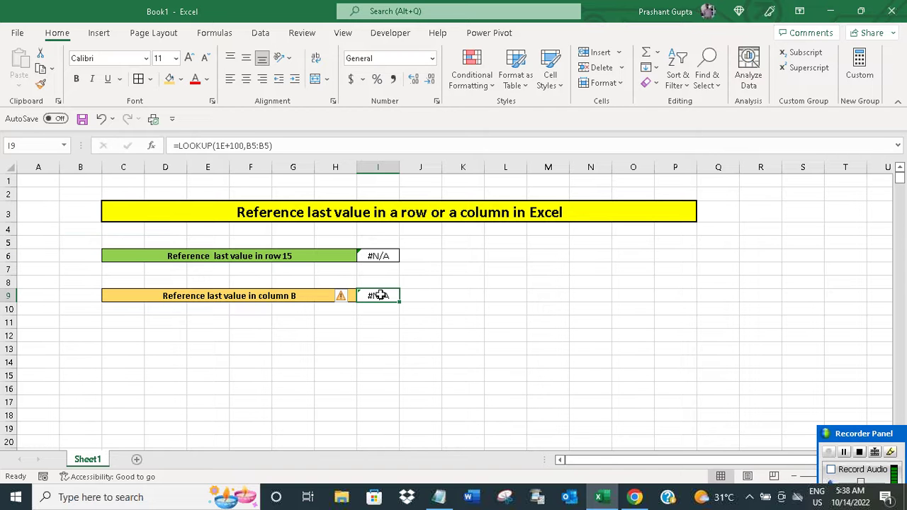
pyautogui.doubleClick(381, 295)
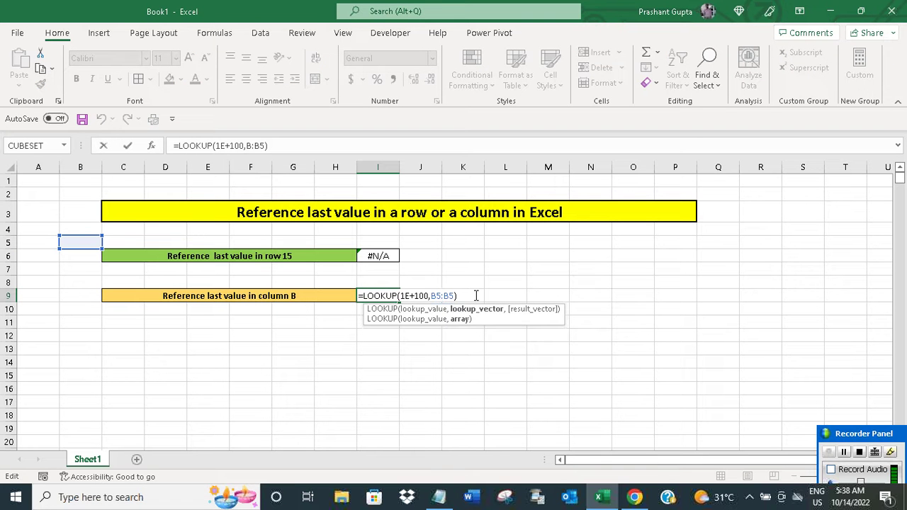
pyautogui.press('BackSpace')
pyautogui.click(451, 296)
pyautogui.press('BackSpace')
pyautogui.click(454, 295)
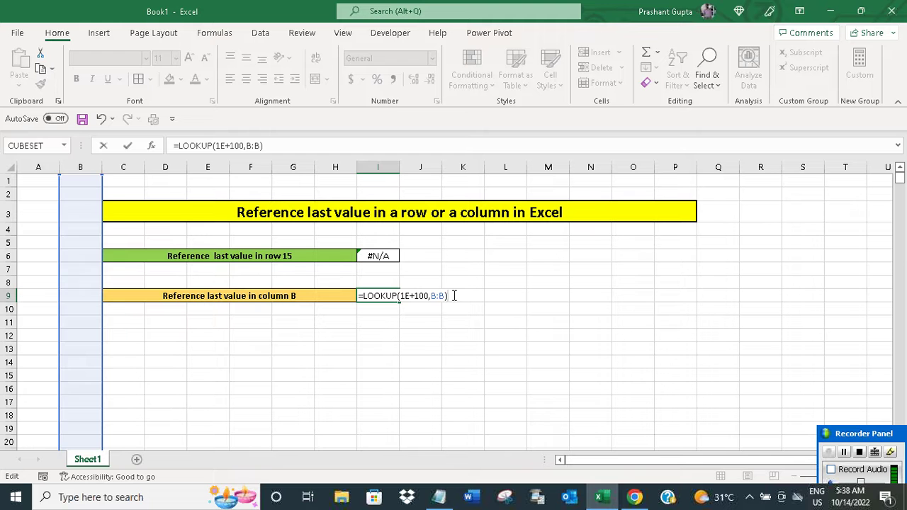
pyautogui.press('Return')
# Copy I6's =LOOKUP(1E+100,15:15) formula from the formula bar and paste it into the notes.
pyautogui.click(388, 255)
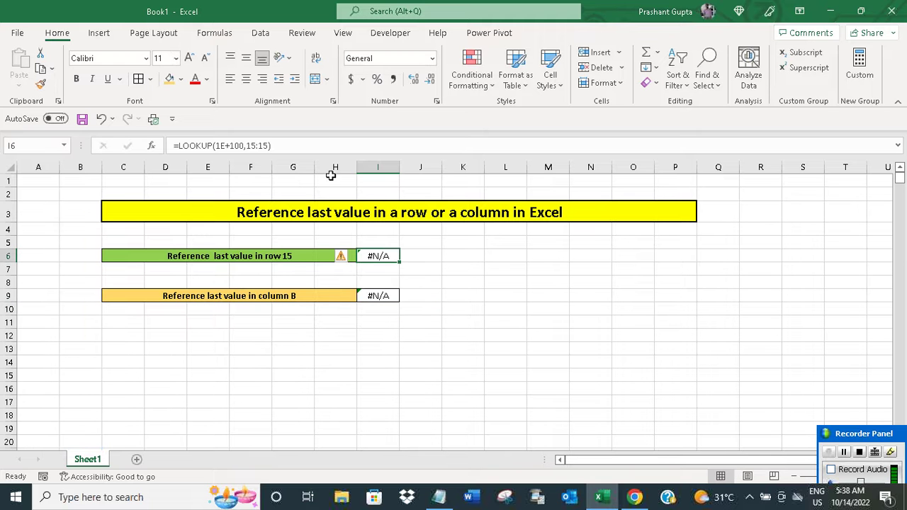
pyautogui.moveTo(286, 146); pyautogui.dragTo(173, 145)
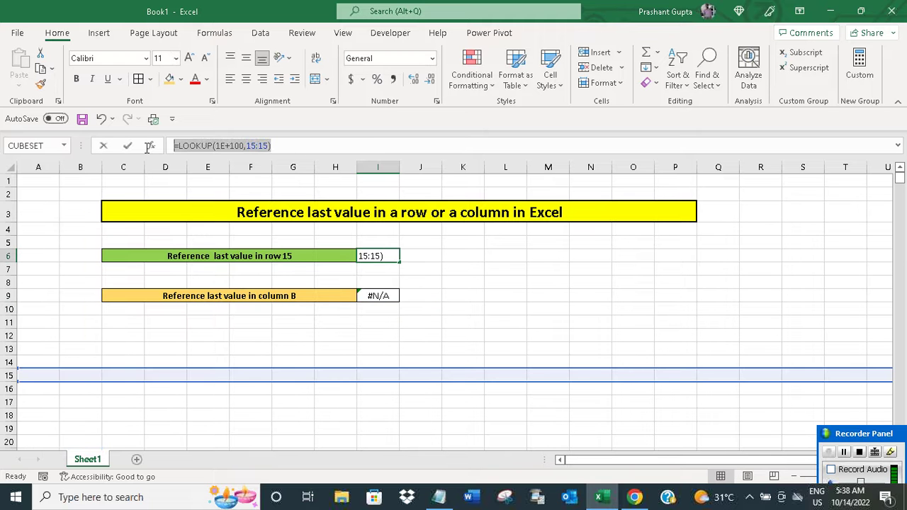
pyautogui.rightClick(193, 144)
pyautogui.click(221, 170)
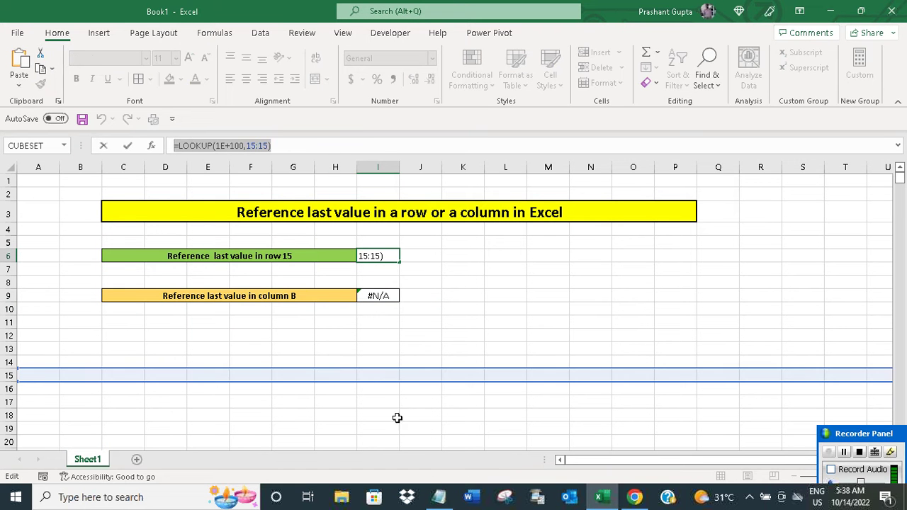
pyautogui.click(438, 497)
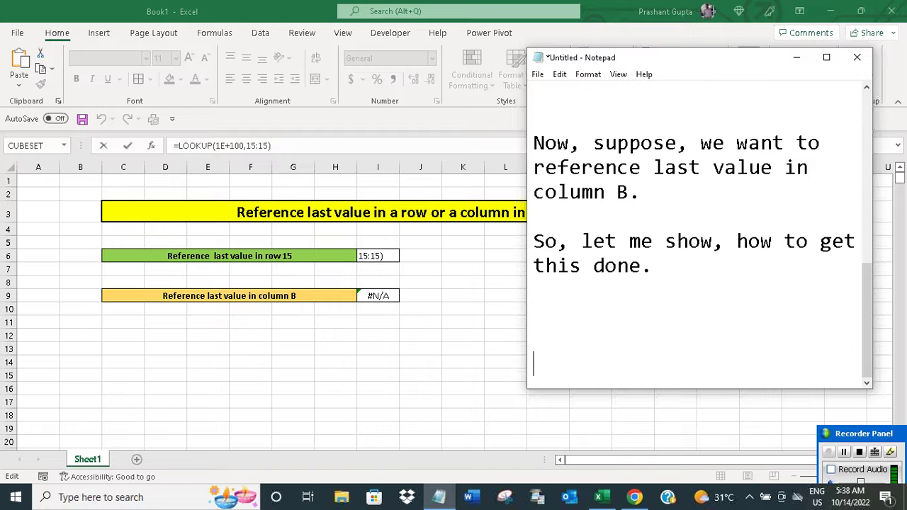
pyautogui.hotkey('ctrl', 'v')
pyautogui.press('Return')
pyautogui.press('Return')
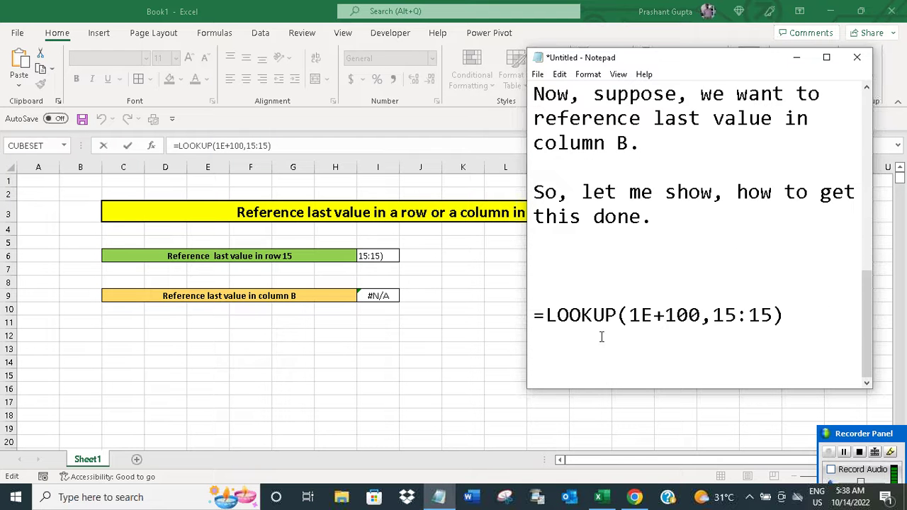
pyautogui.click(806, 60)
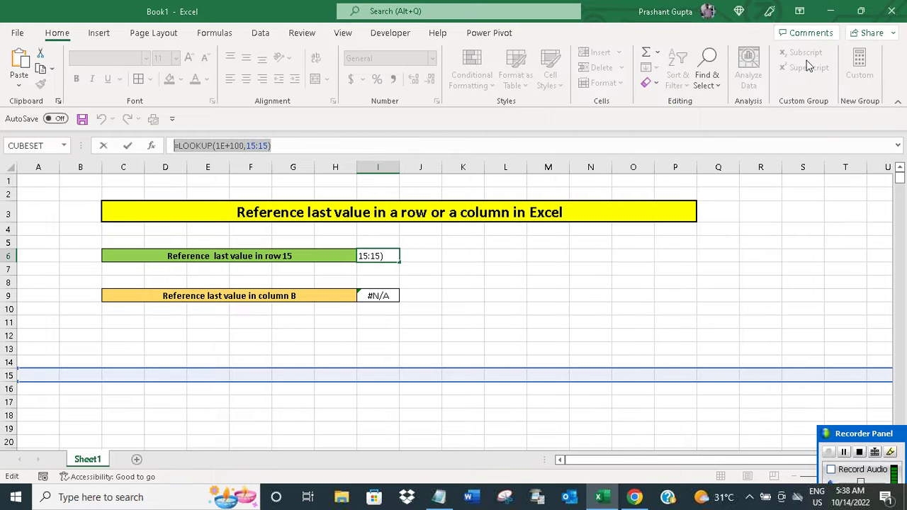
# Copy I9's =LOOKUP(1E+100,B:B) formula and paste it on a new line below.
pyautogui.doubleClick(388, 296)
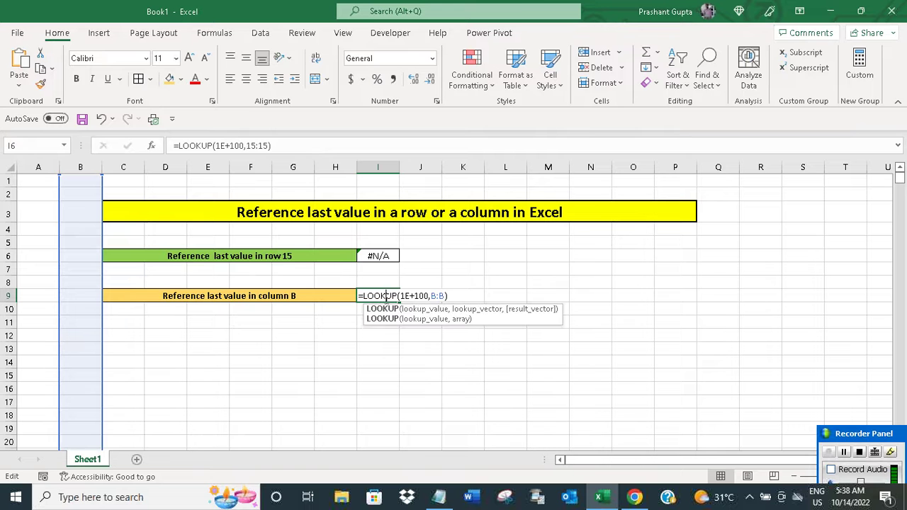
pyautogui.tripleClick(184, 146)
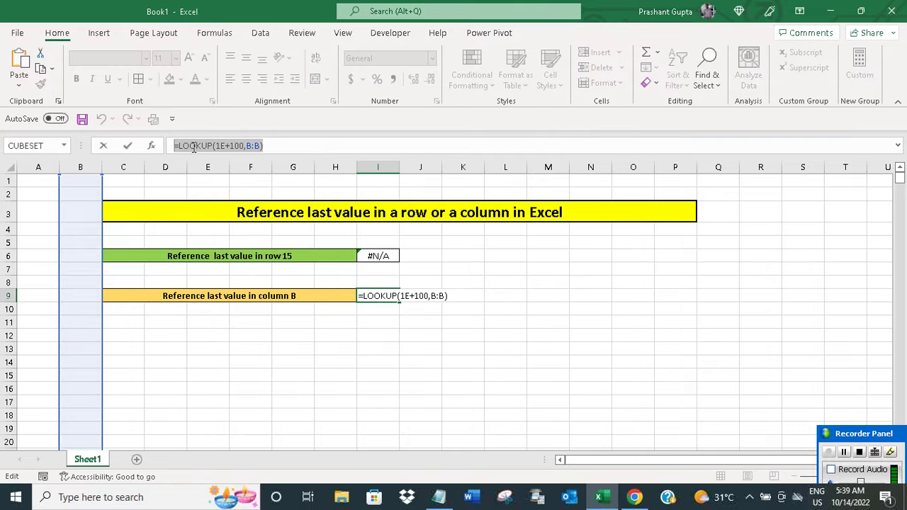
pyautogui.rightClick(191, 145)
pyautogui.click(216, 172)
pyautogui.press('Escape')
pyautogui.click(439, 496)
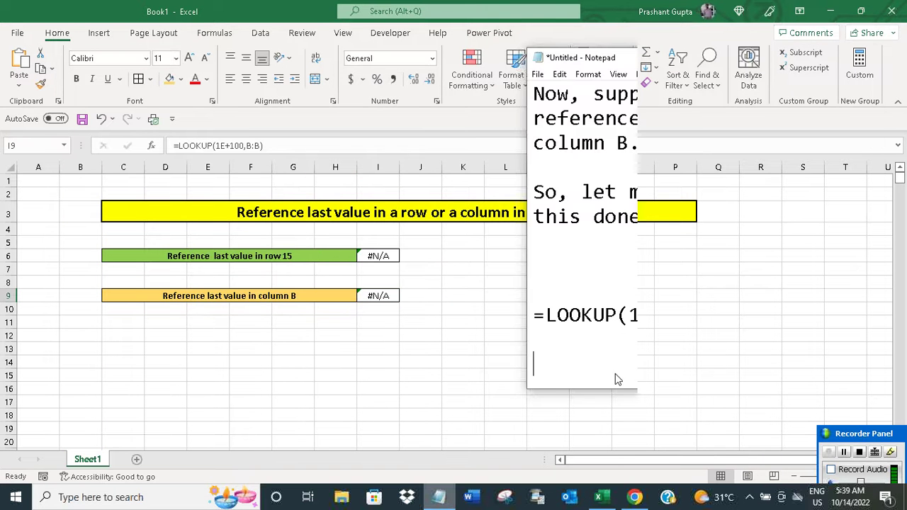
pyautogui.press('Return')
pyautogui.press('Return')
pyautogui.press('Return')
pyautogui.hotkey('ctrl', 'v')
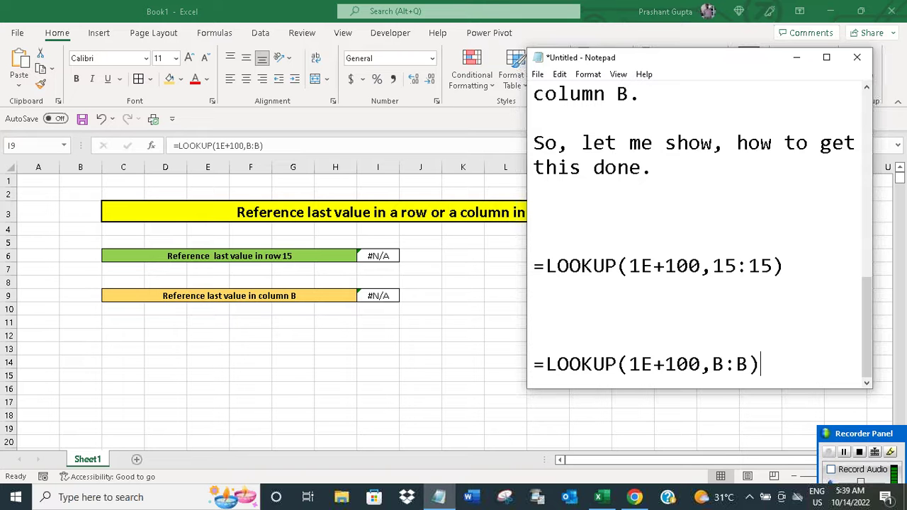
# Try File > Save, then close the hung Save As window and force-close Notepad.
pyautogui.click(537, 74)
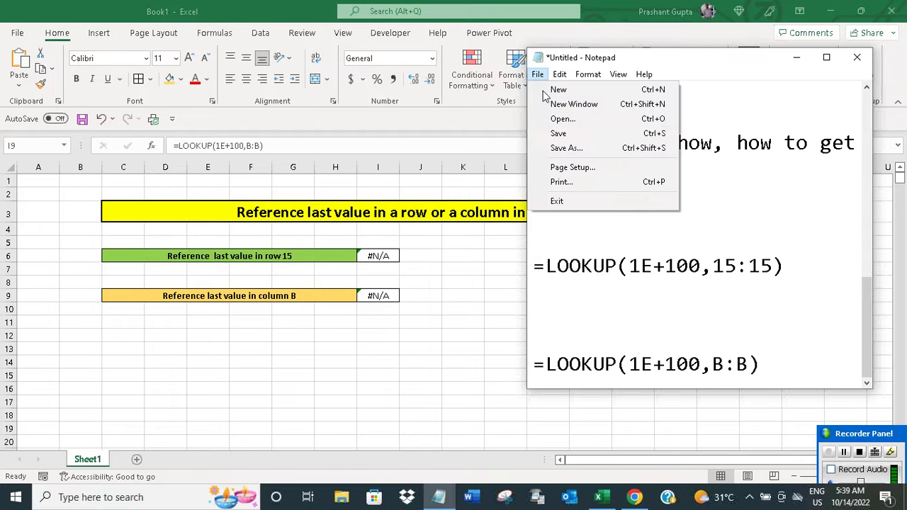
pyautogui.click(557, 133)
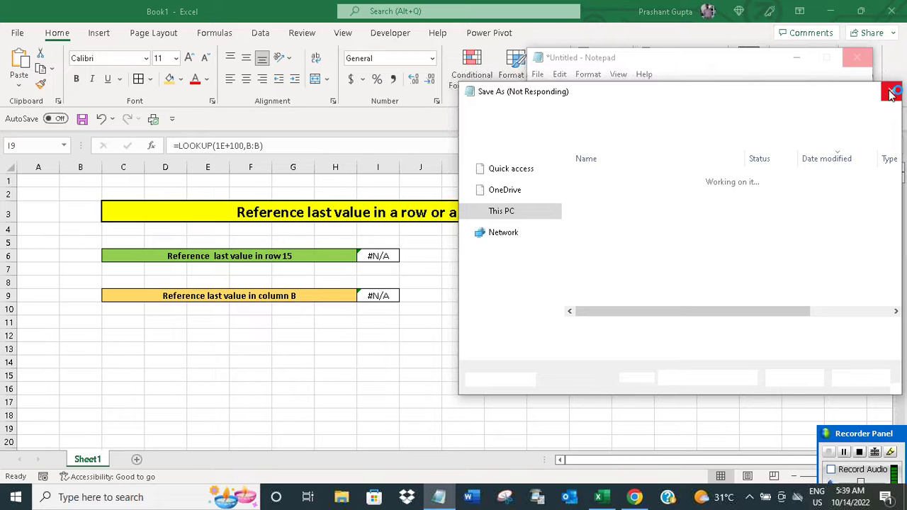
pyautogui.click(891, 93)
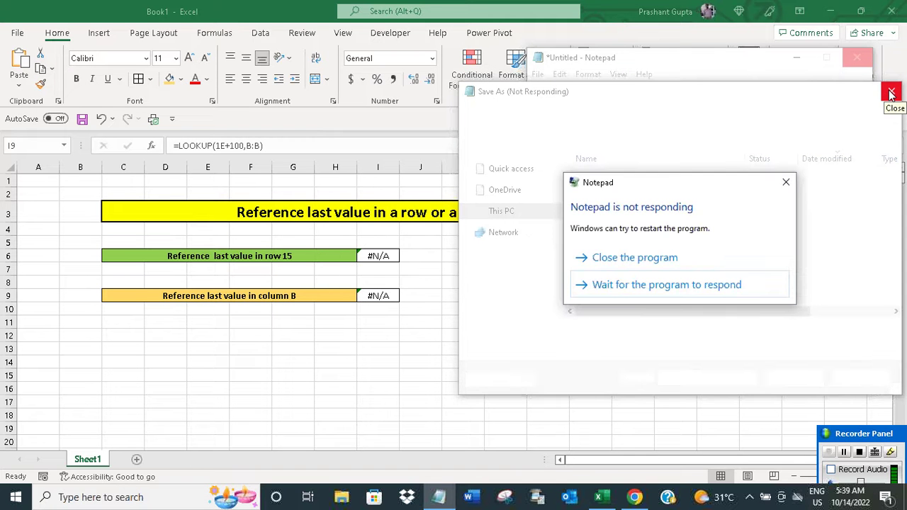
pyautogui.click(785, 185)
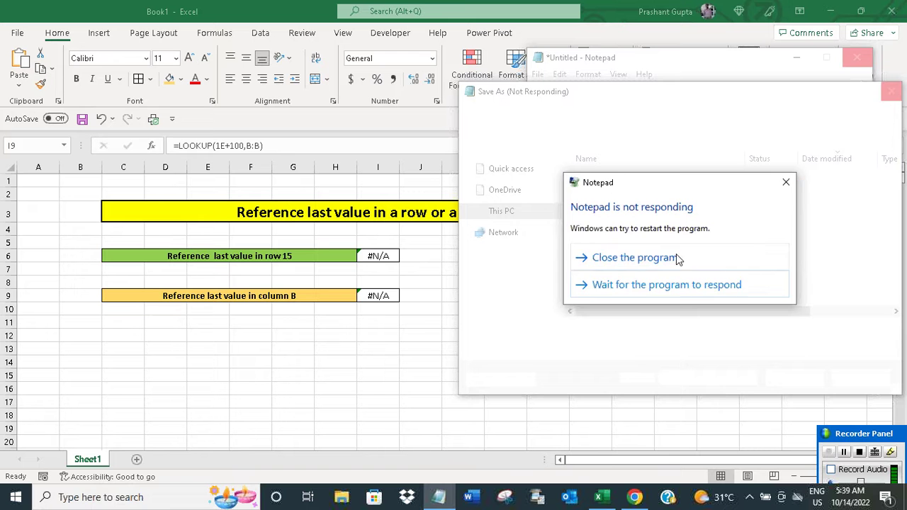
pyautogui.click(641, 286)
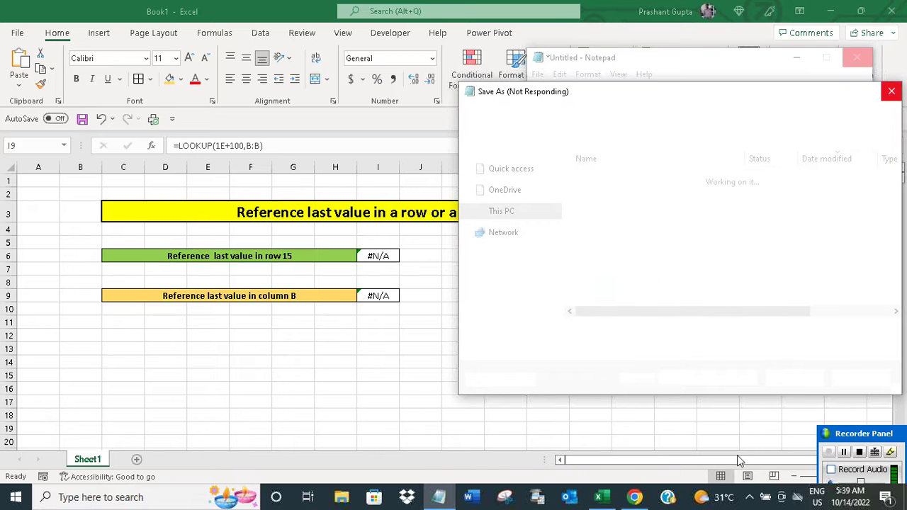
pyautogui.click(891, 93)
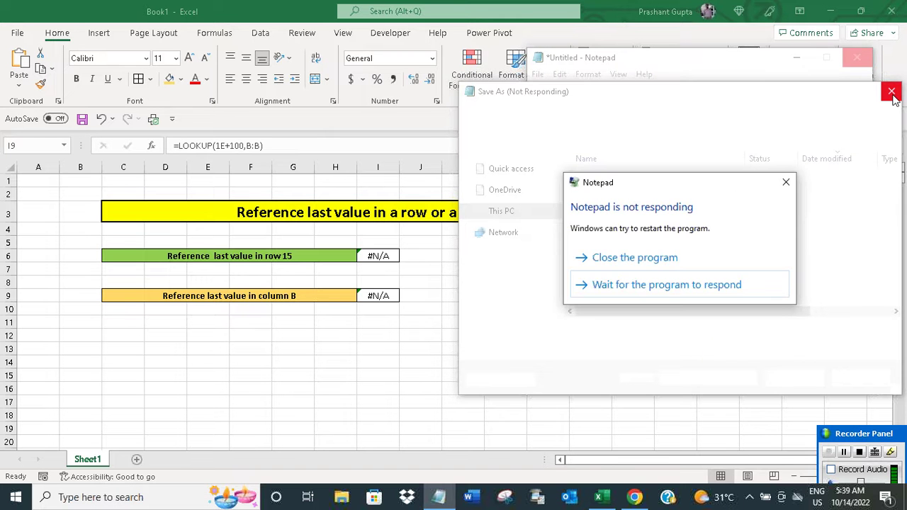
pyautogui.click(632, 258)
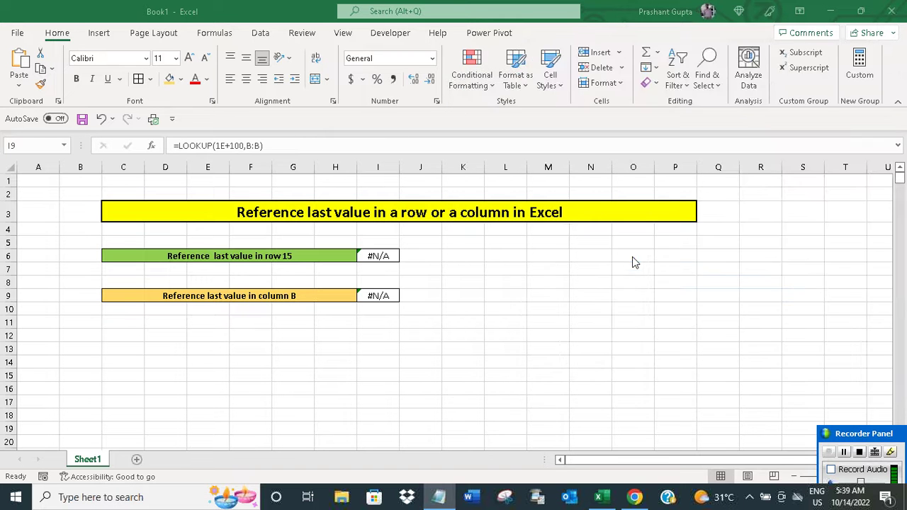
# Open a new Notepad and type 'And, we got it.'.
pyautogui.click(440, 498)
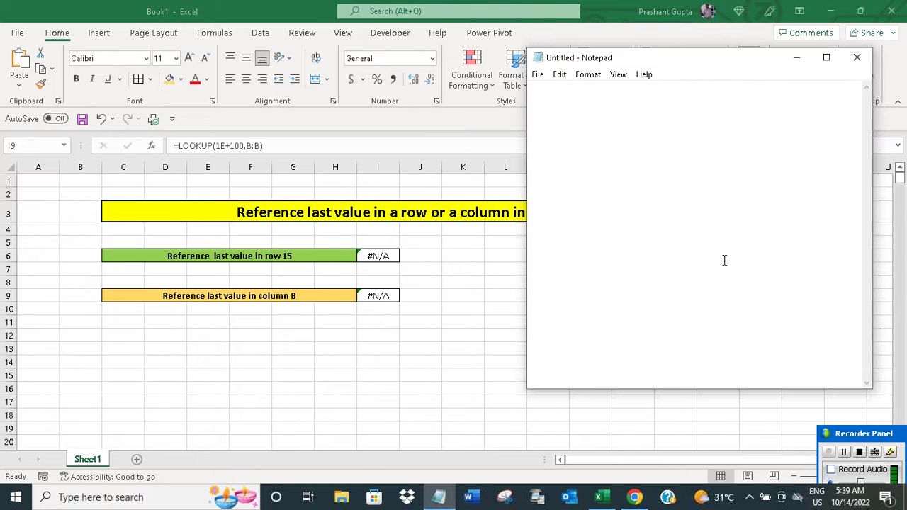
pyautogui.press('Return')
pyautogui.write('And, we g')
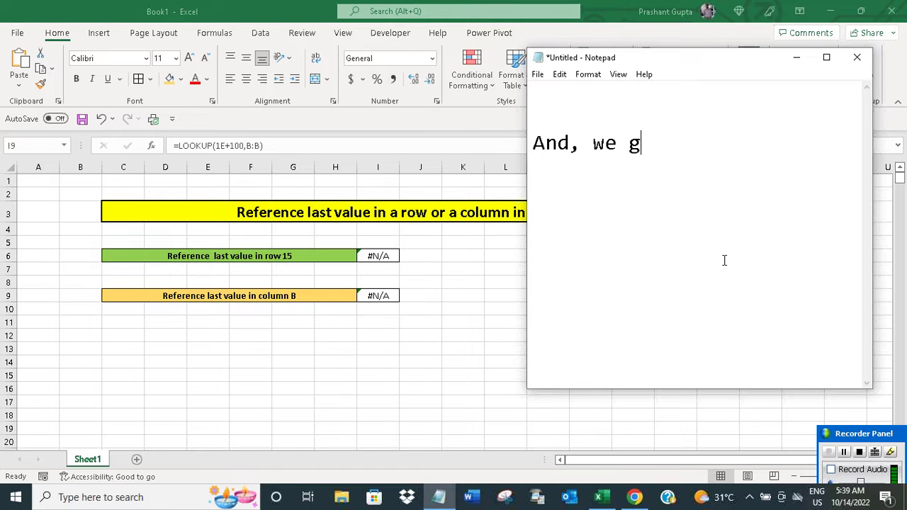
pyautogui.write('ot it.')
# Copy I6's row 15 LOOKUP formula and paste it below the sentence.
pyautogui.click(375, 253)
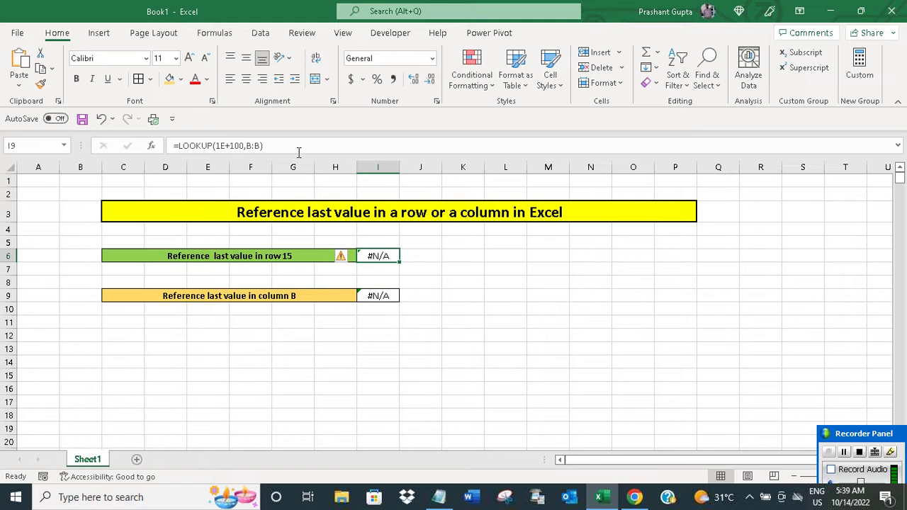
pyautogui.moveTo(272, 146); pyautogui.dragTo(174, 146)
pyautogui.rightClick(193, 147)
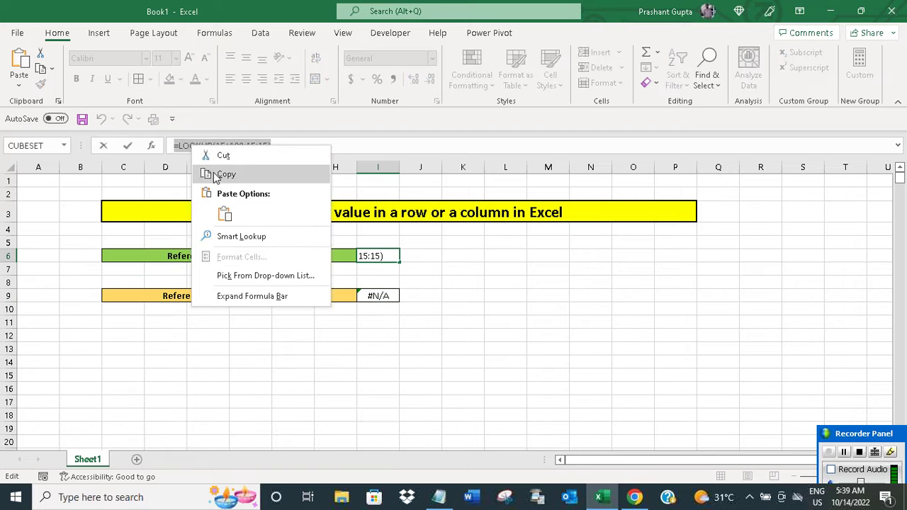
pyautogui.click(223, 175)
pyautogui.click(438, 496)
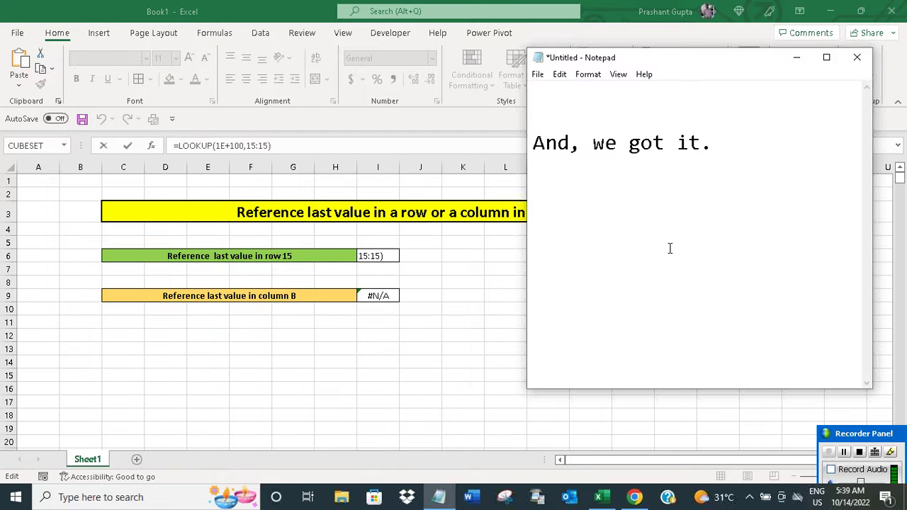
pyautogui.press('Return')
pyautogui.press('Return')
pyautogui.hotkey('ctrl', 'v')
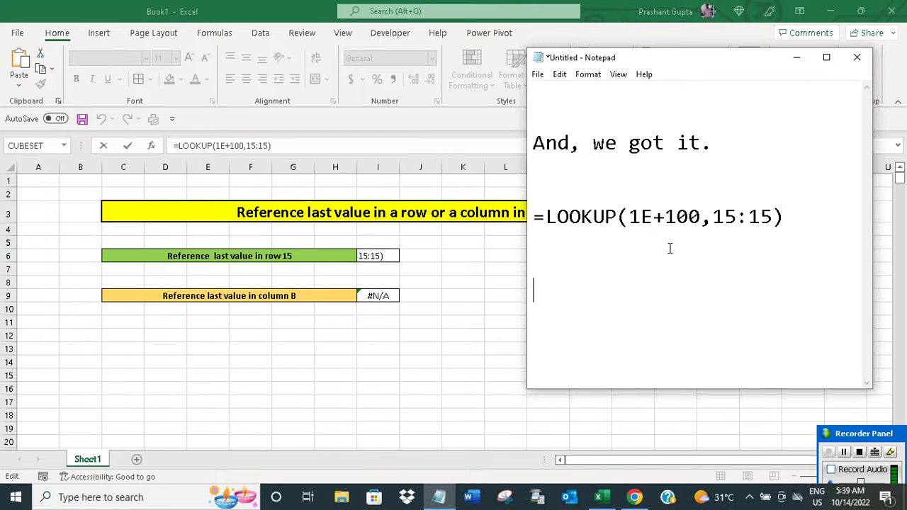
# Copy I9's column B LOOKUP formula and paste it beneath the first formula.
pyautogui.click(806, 56)
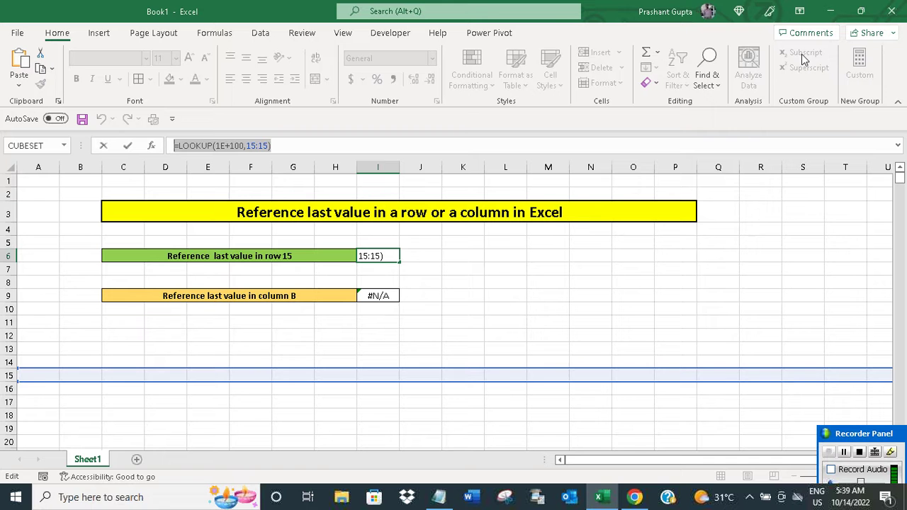
pyautogui.press('Escape')
pyautogui.press('Escape')
pyautogui.click(392, 295)
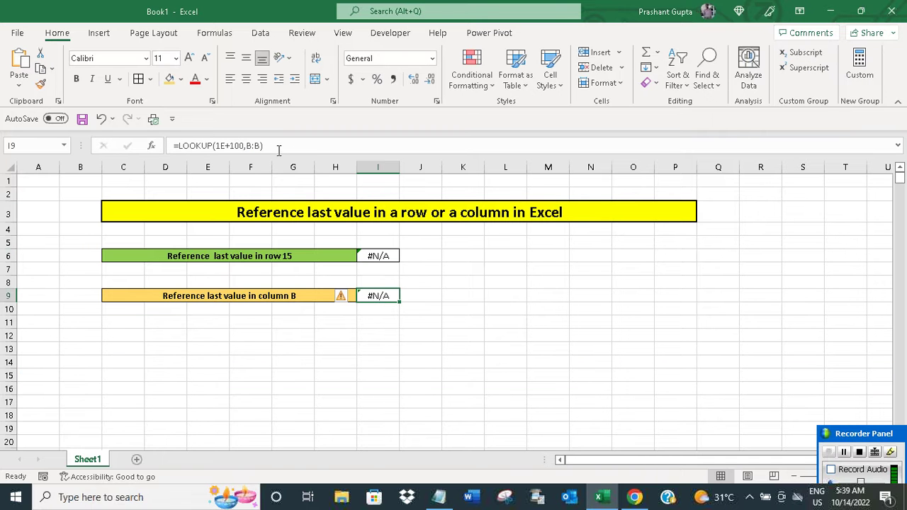
pyautogui.tripleClick(219, 146)
pyautogui.rightClick(188, 146)
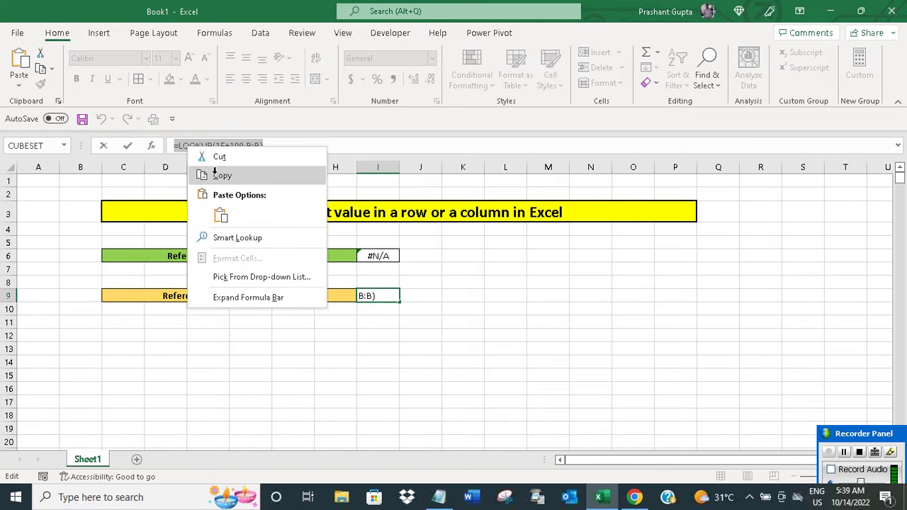
pyautogui.click(213, 174)
pyautogui.click(440, 495)
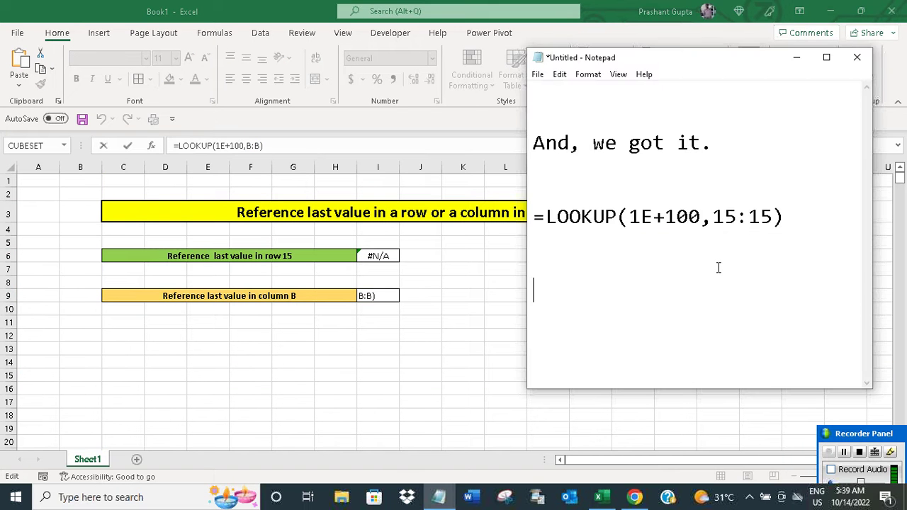
pyautogui.hotkey('ctrl', 'v')
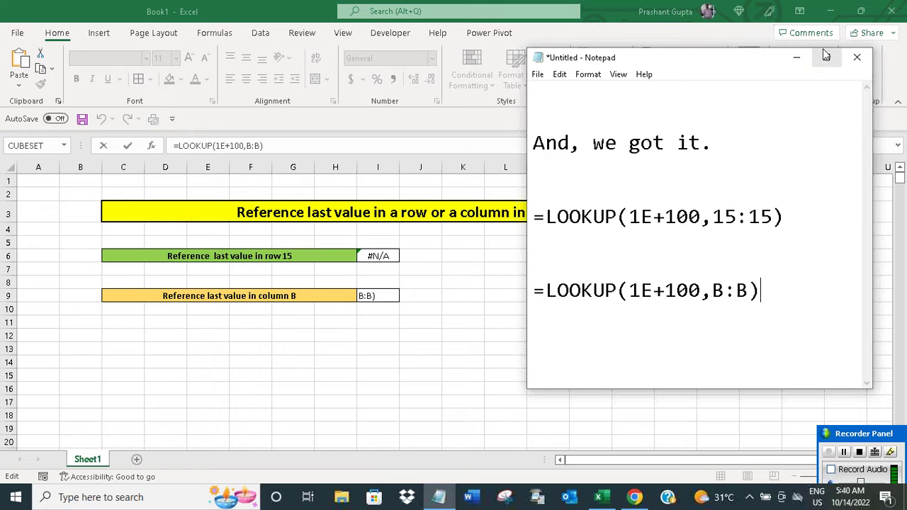
pyautogui.click(797, 57)
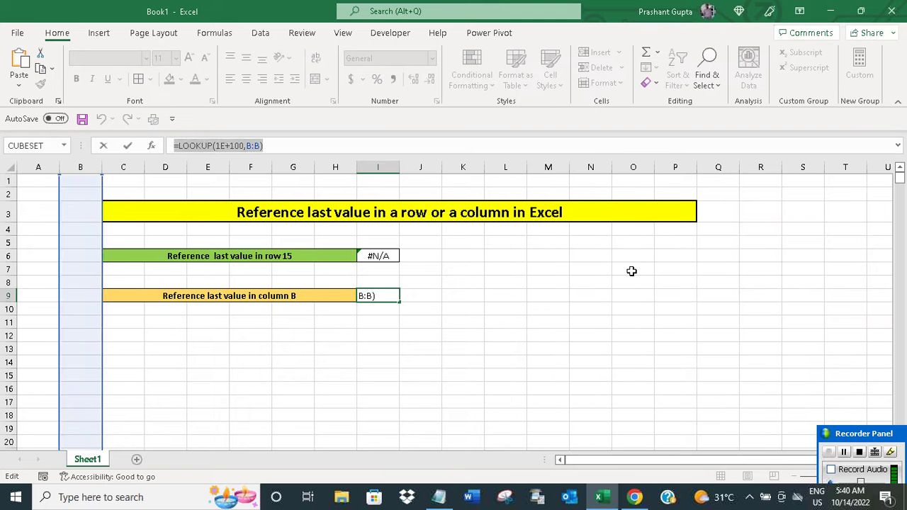
pyautogui.press('Escape')
pyautogui.click(501, 297)
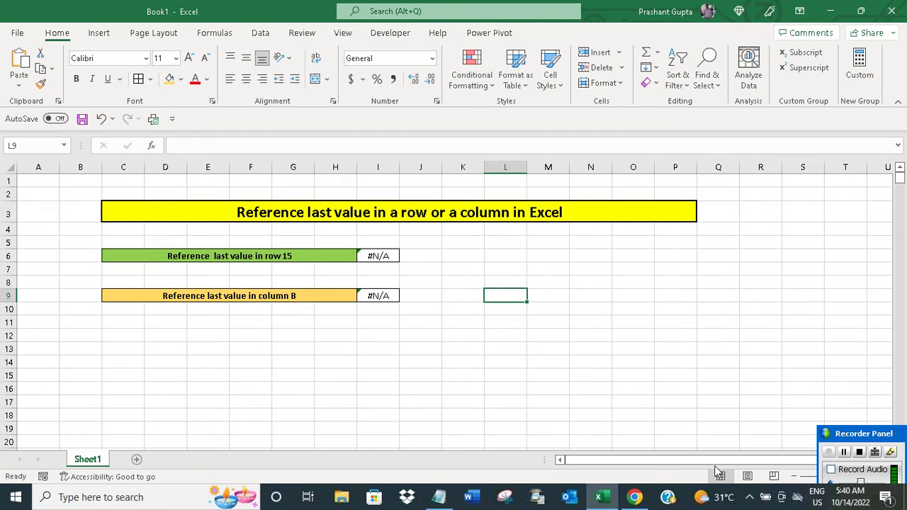
pyautogui.click(439, 497)
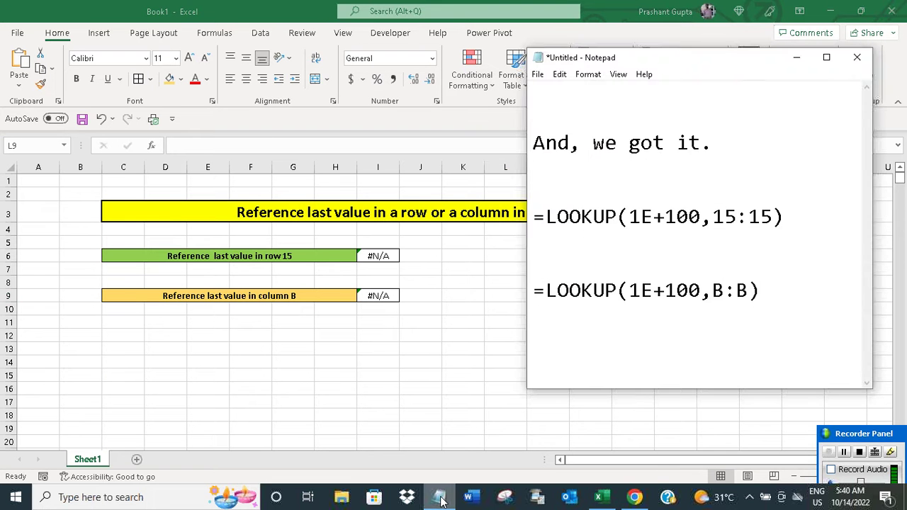